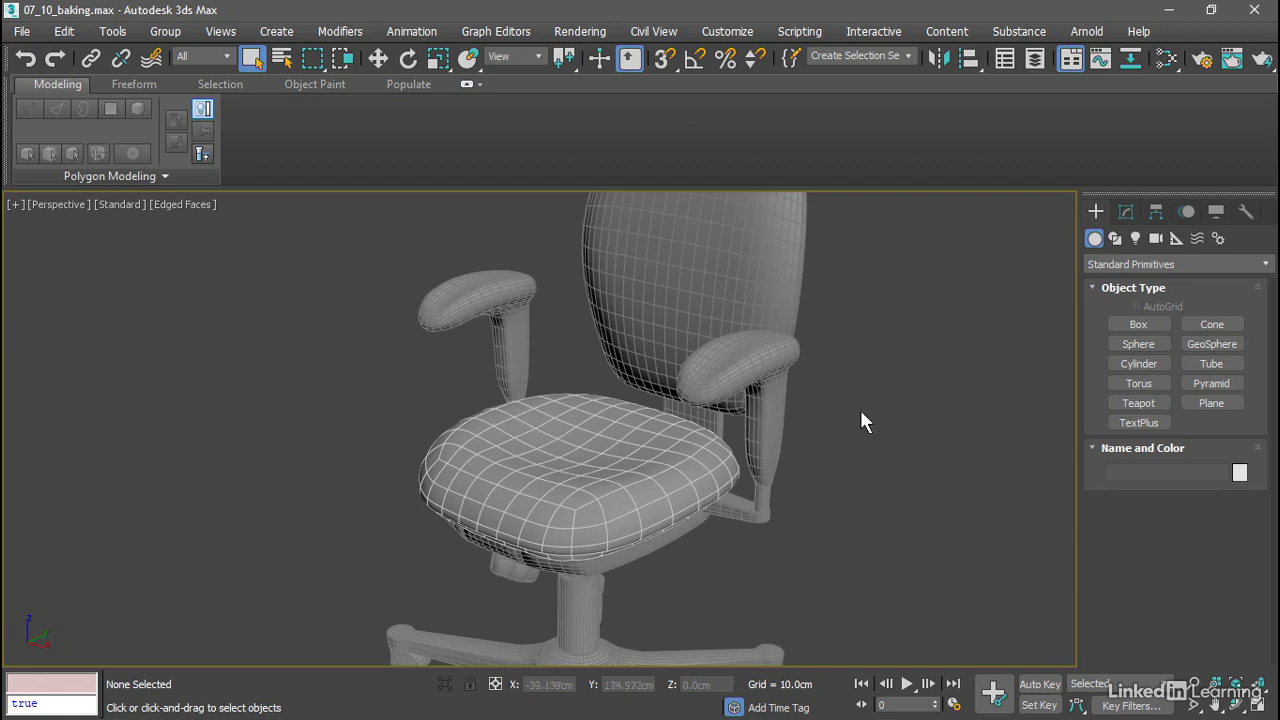
Select the chair's seat cushion and turn off Isoline Display in its OpenSubdiv modifier.
left_click(684, 466)
left_click(1126, 211)
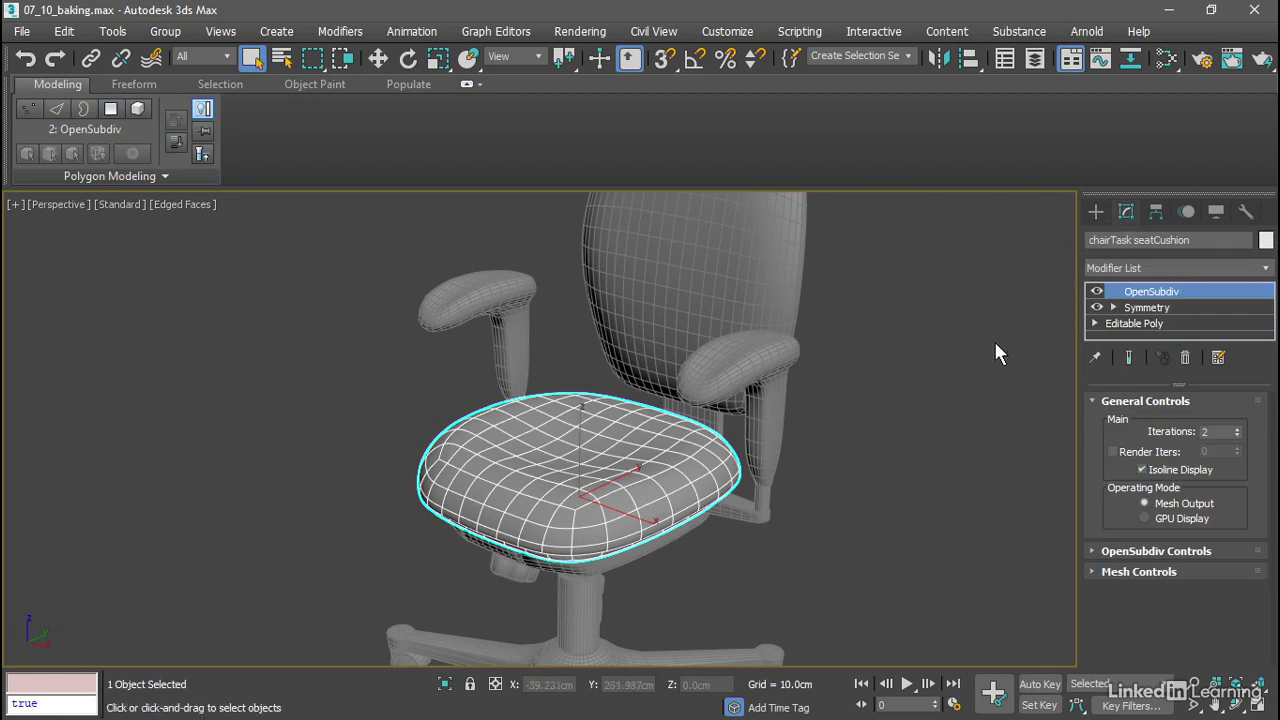
left_click(1142, 469)
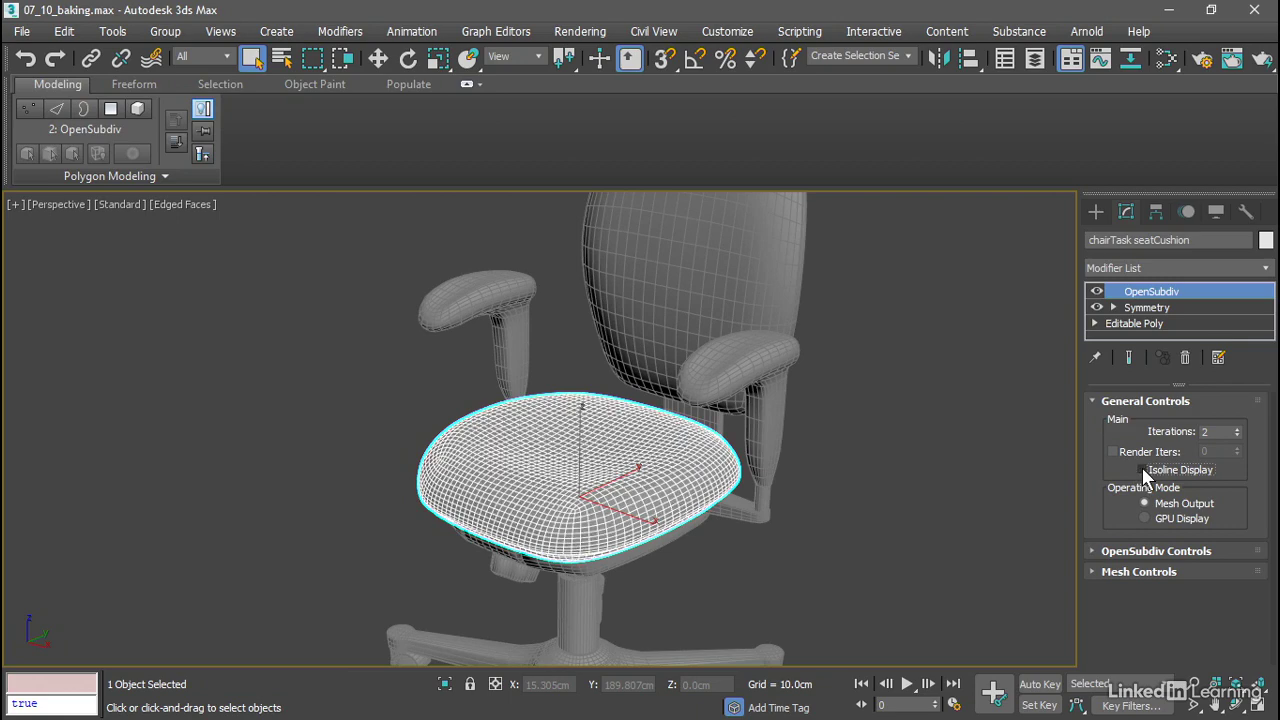
middle_click_drag(617, 507, 614, 509, "ctrl+alt")
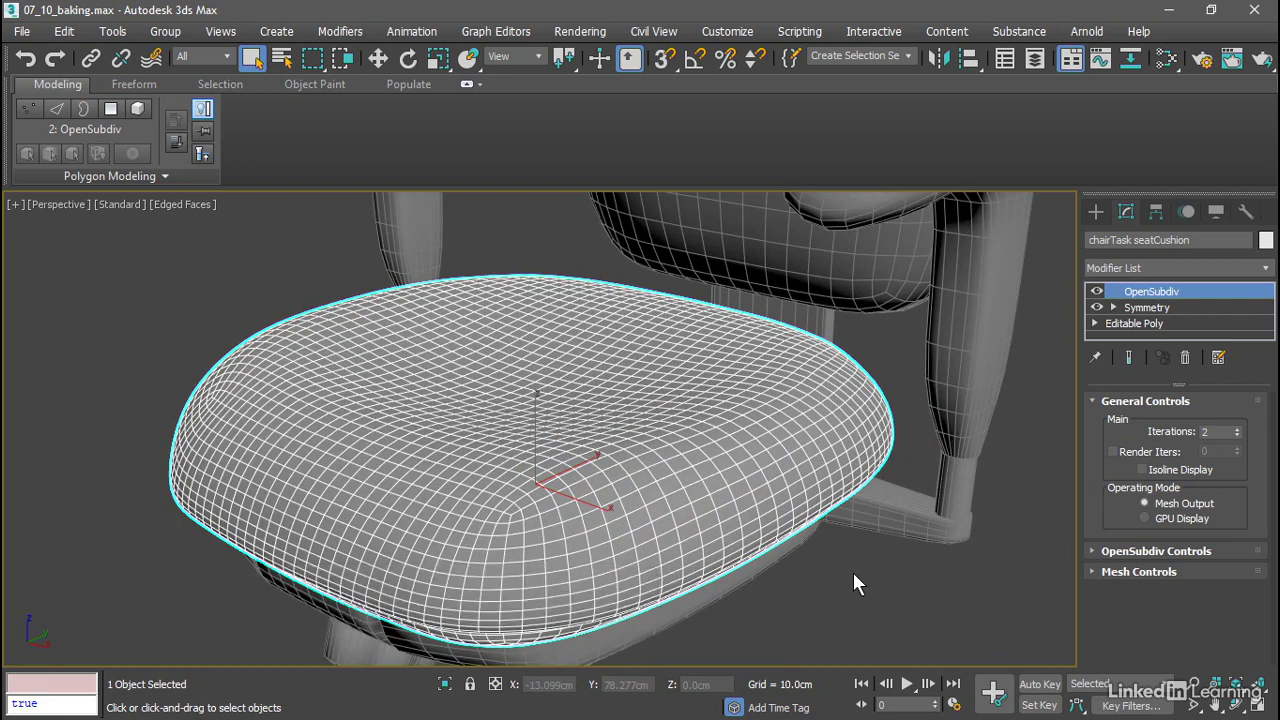
Try 3 OpenSubdiv iterations on the seat cushion, and return the value to 2.
left_click(1237, 435)
left_click(1237, 428)
left_click(1237, 428)
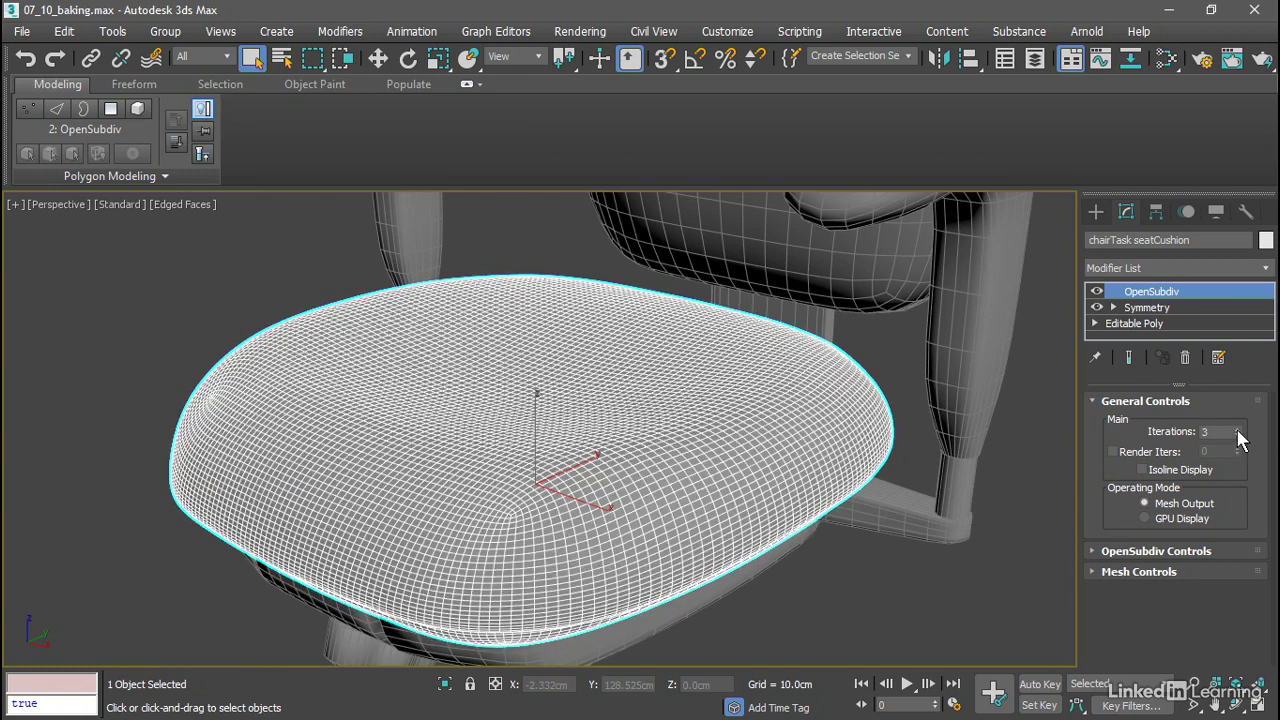
left_click(1237, 435)
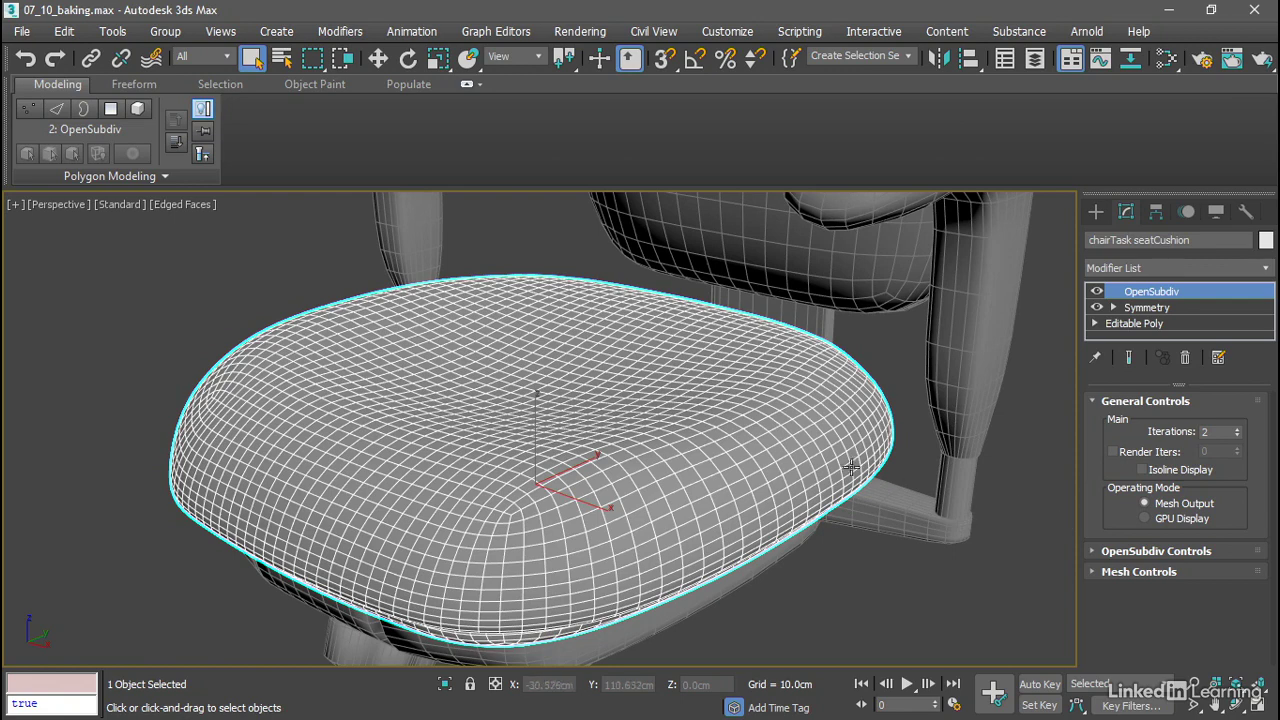
Convert the seat cushion to an Editable Poly.
middle_click_drag(845, 517, 756, 372, "alt")
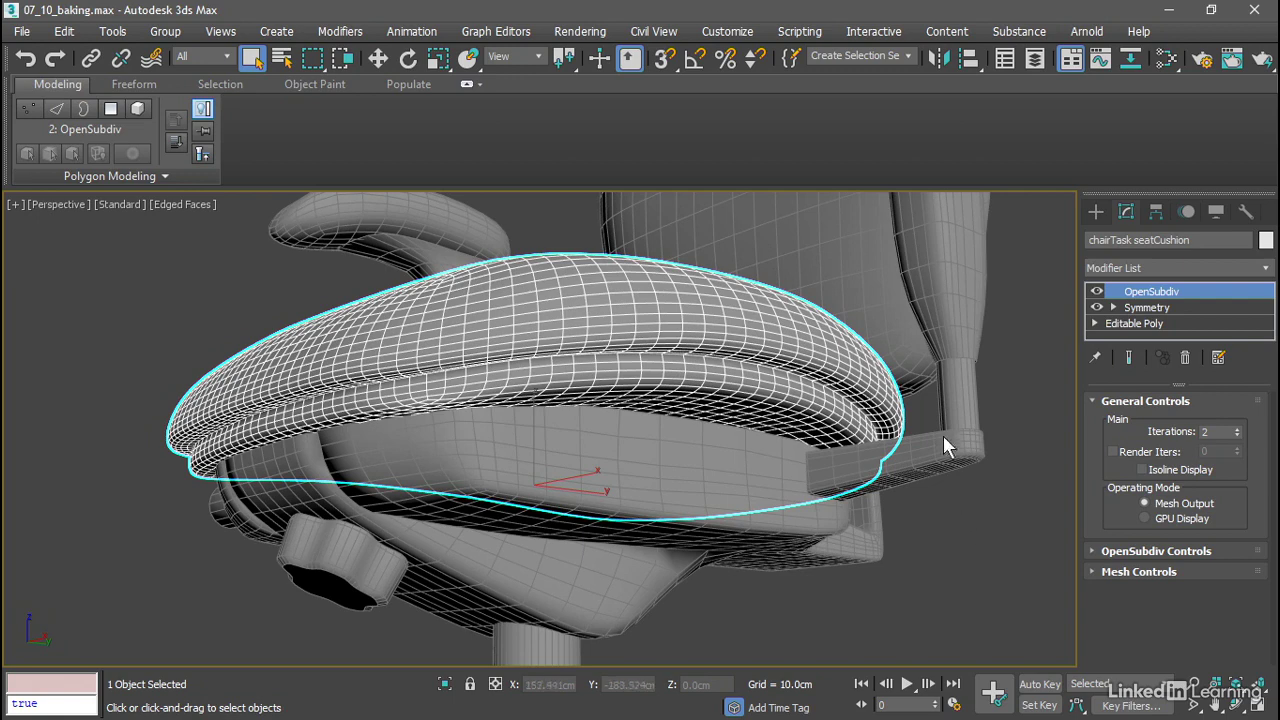
right_click(986, 356)
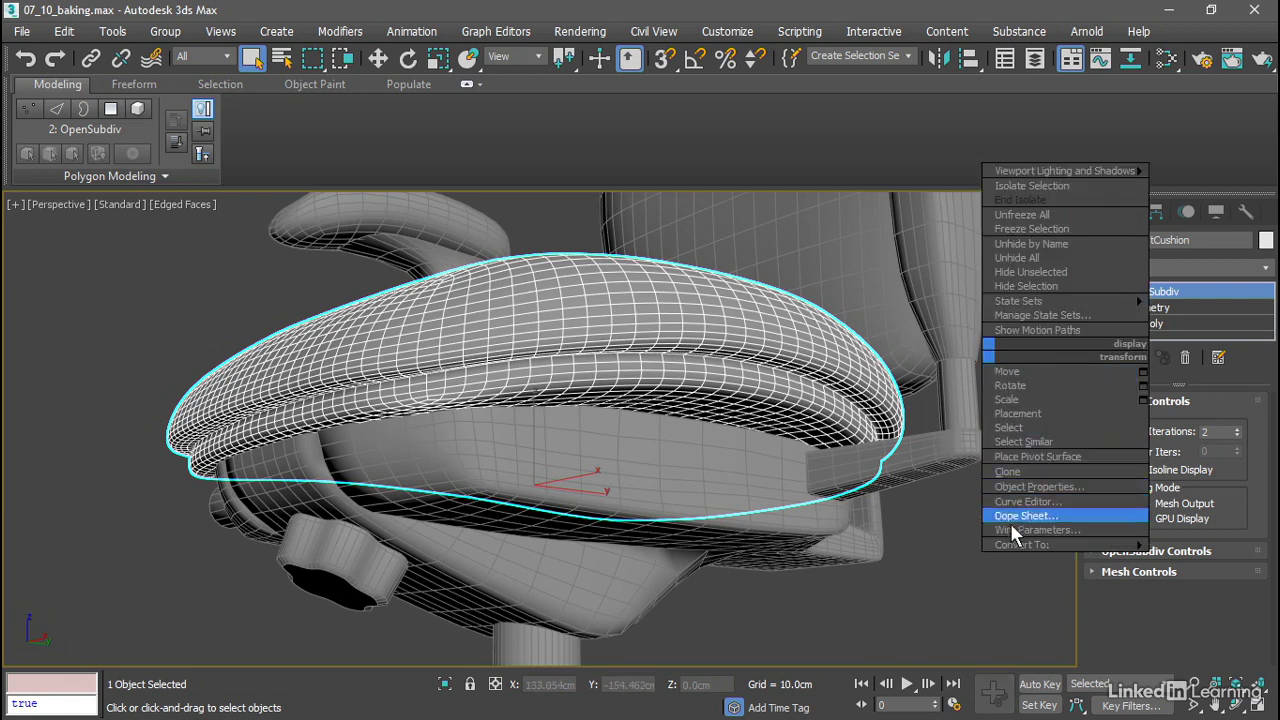
mouse_move(1012, 543)
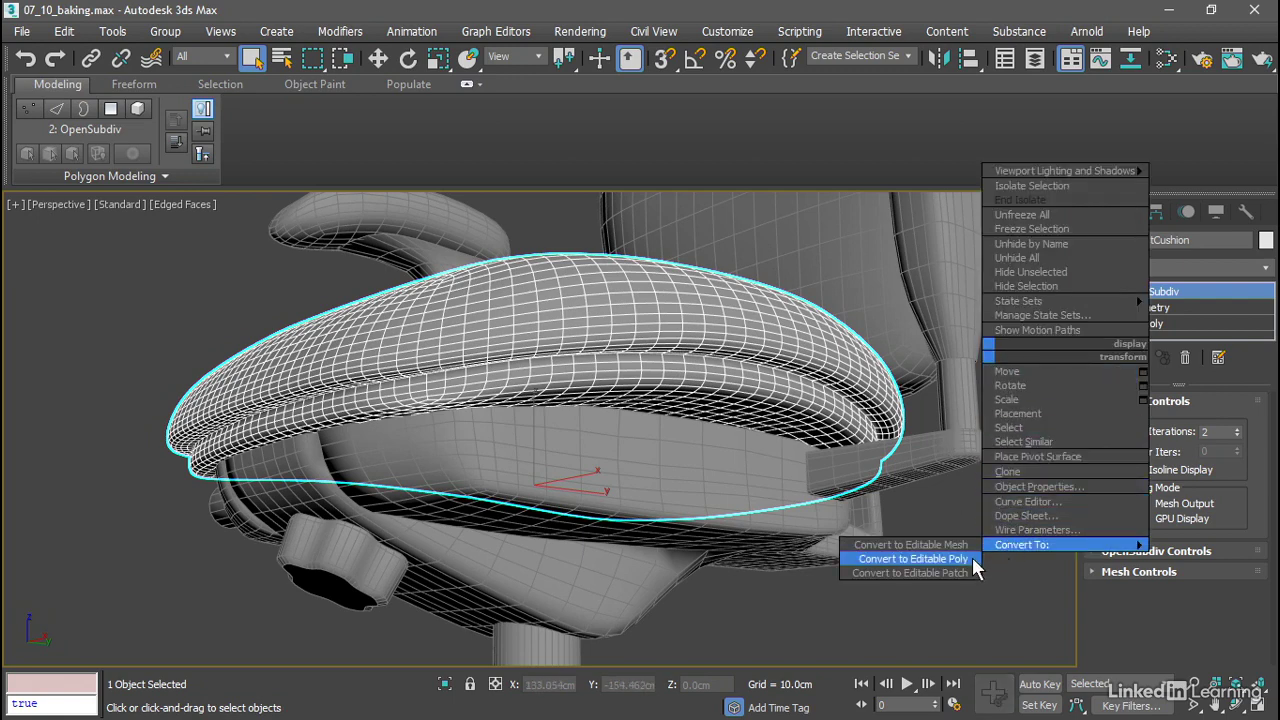
left_click(972, 557)
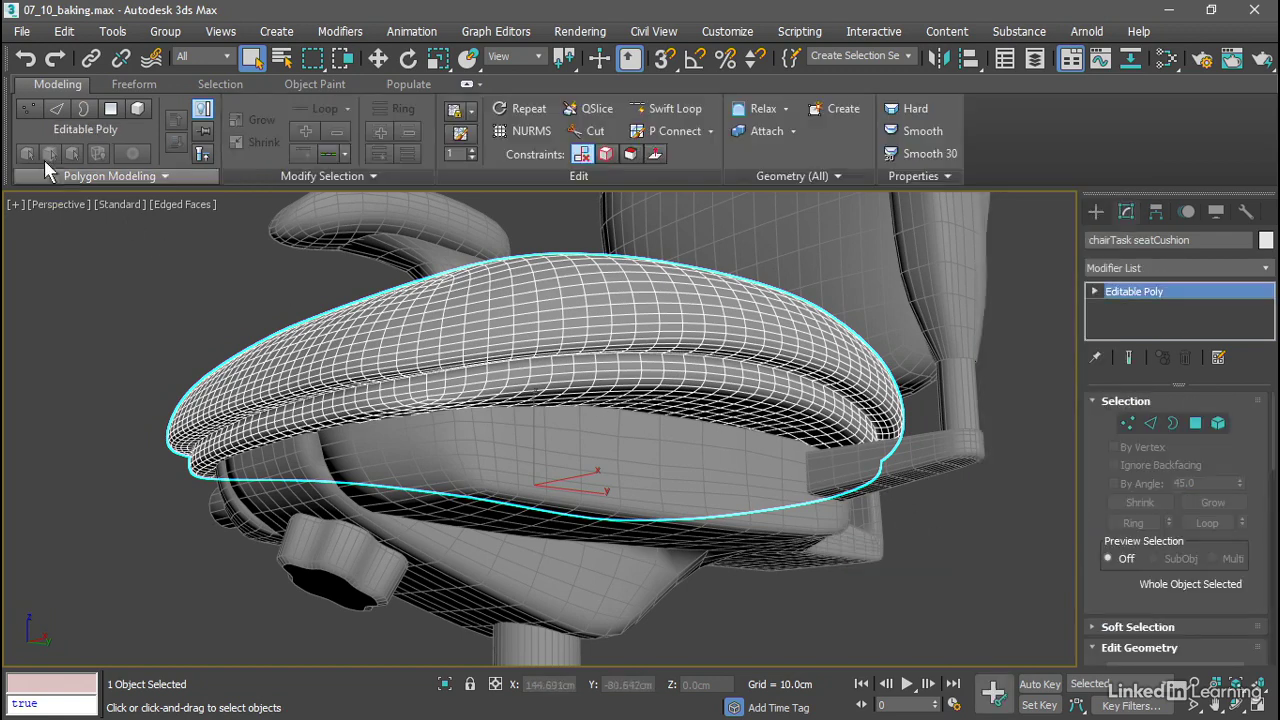
Enter Polygon sub-object level on the seat cushion and clear the existing polygon selection.
left_click(112, 112)
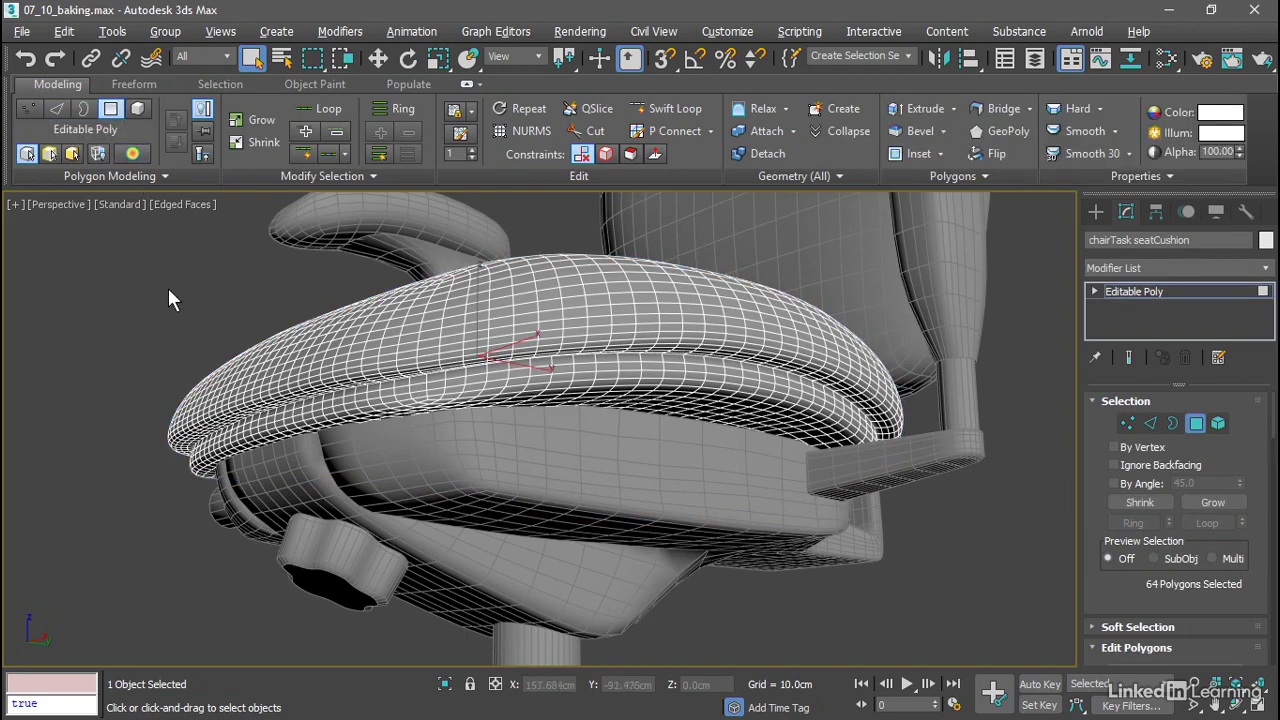
middle_click_drag(168, 288, 245, 380, "alt")
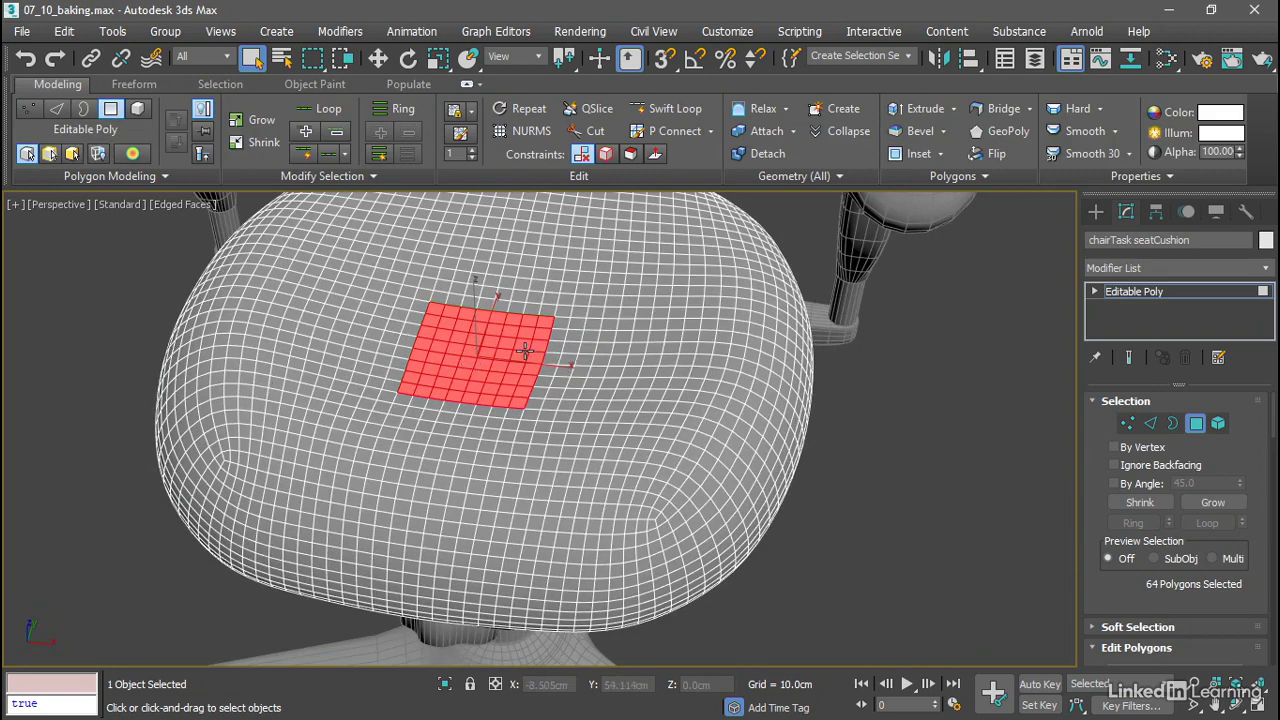
left_click(936, 372)
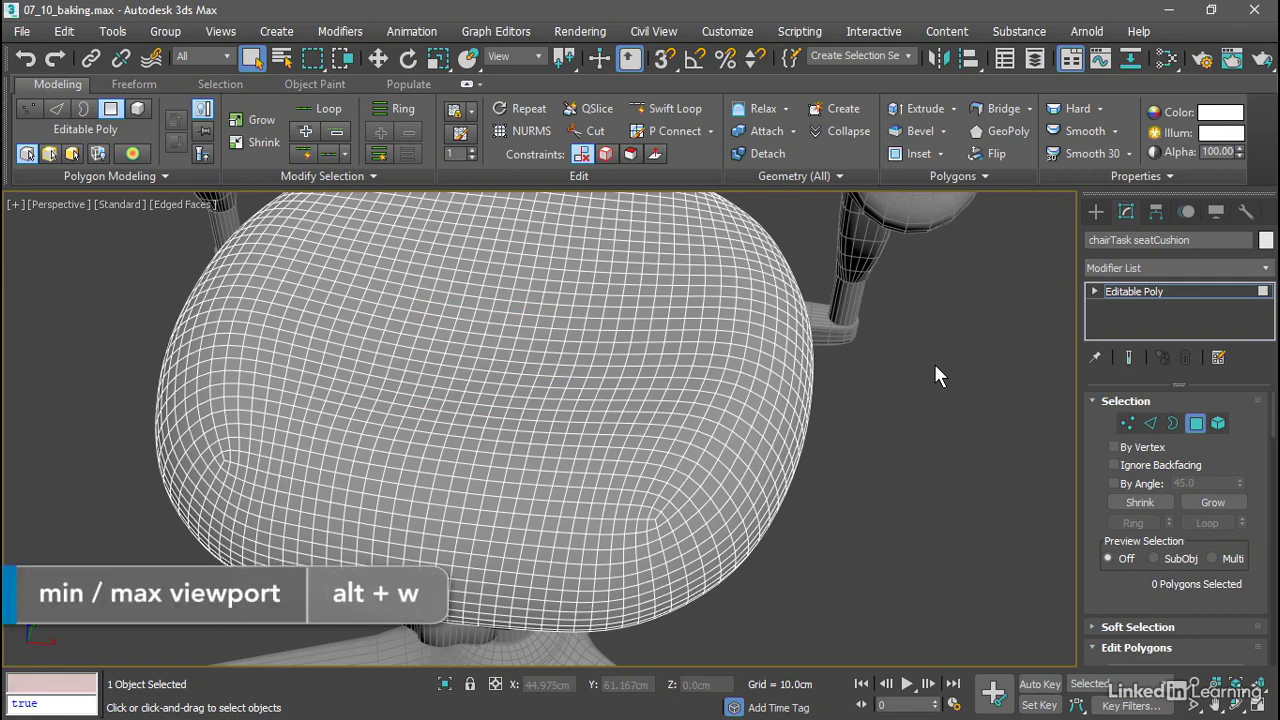
Show all four viewports and select a 2 by 2 block of polygons at the cushion's centre in the Top view.
key("alt+w")
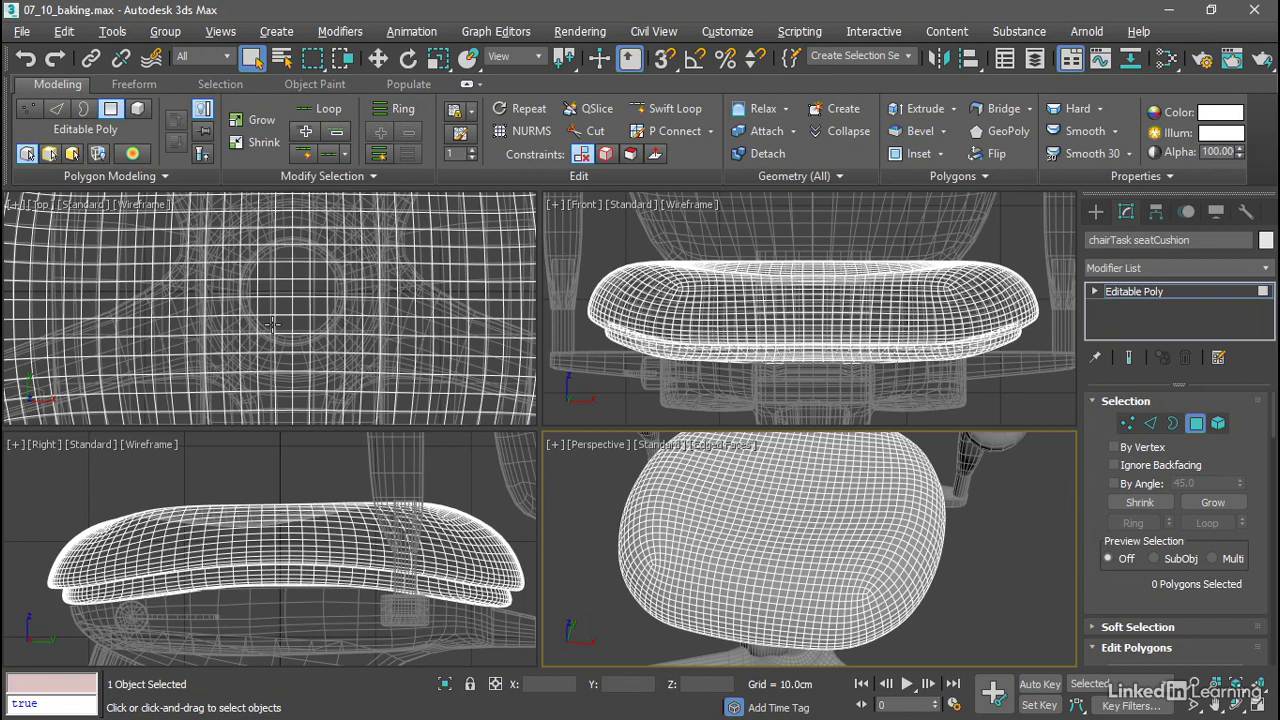
left_click(285, 288, "ctrl")
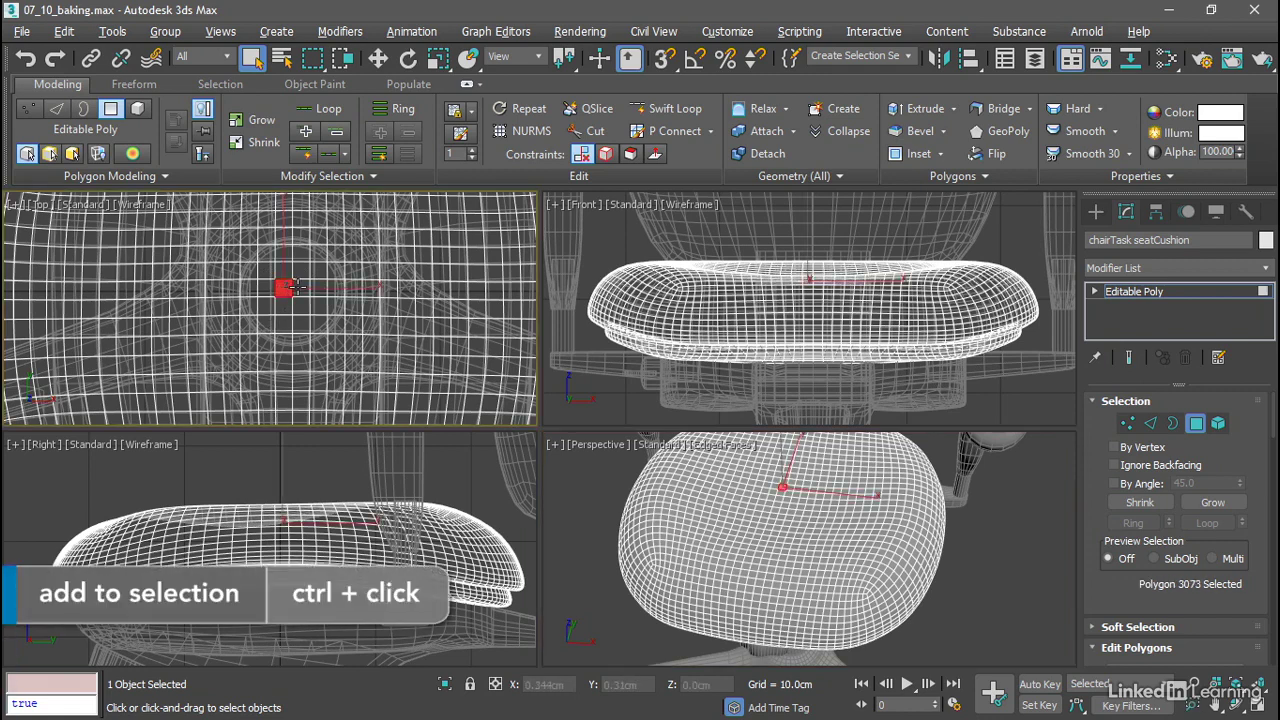
left_click(302, 289, "ctrl")
left_click(302, 306, "ctrl")
left_click(285, 306, "ctrl")
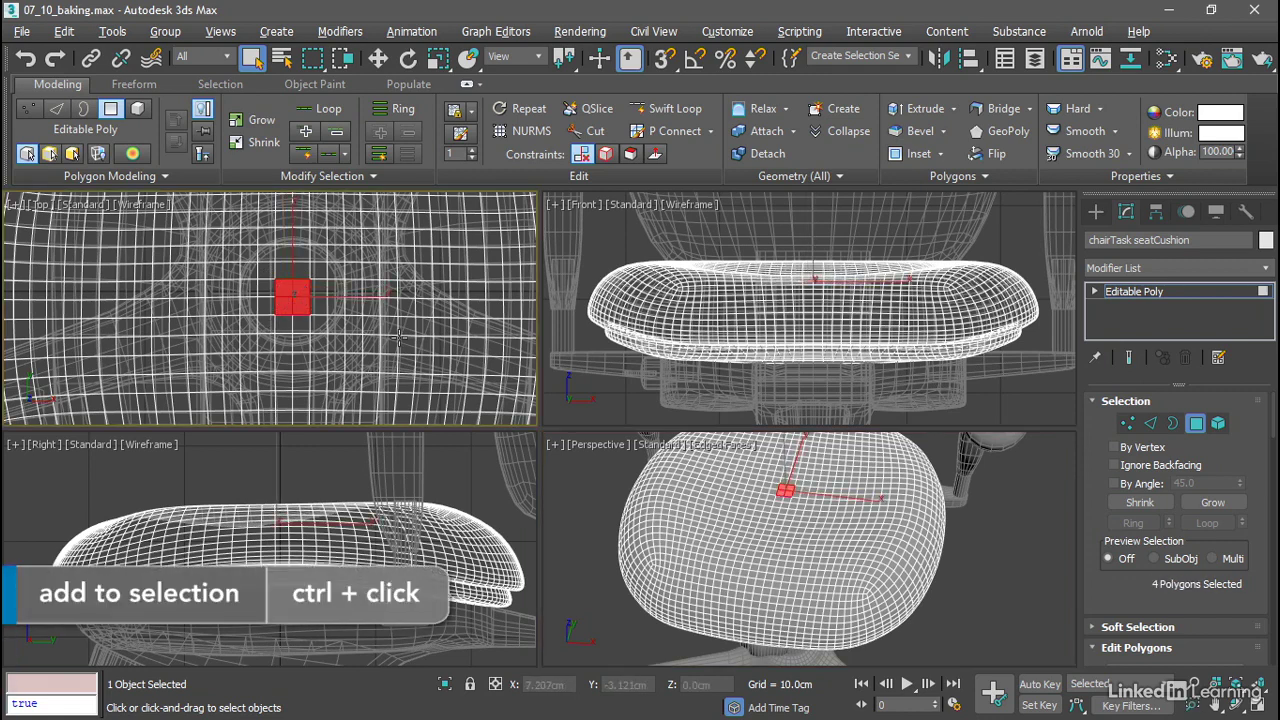
Add the ring of surrounding polygons in the Top view to make a 4 by 4 selected block.
scroll(303, 302, "up", 2)
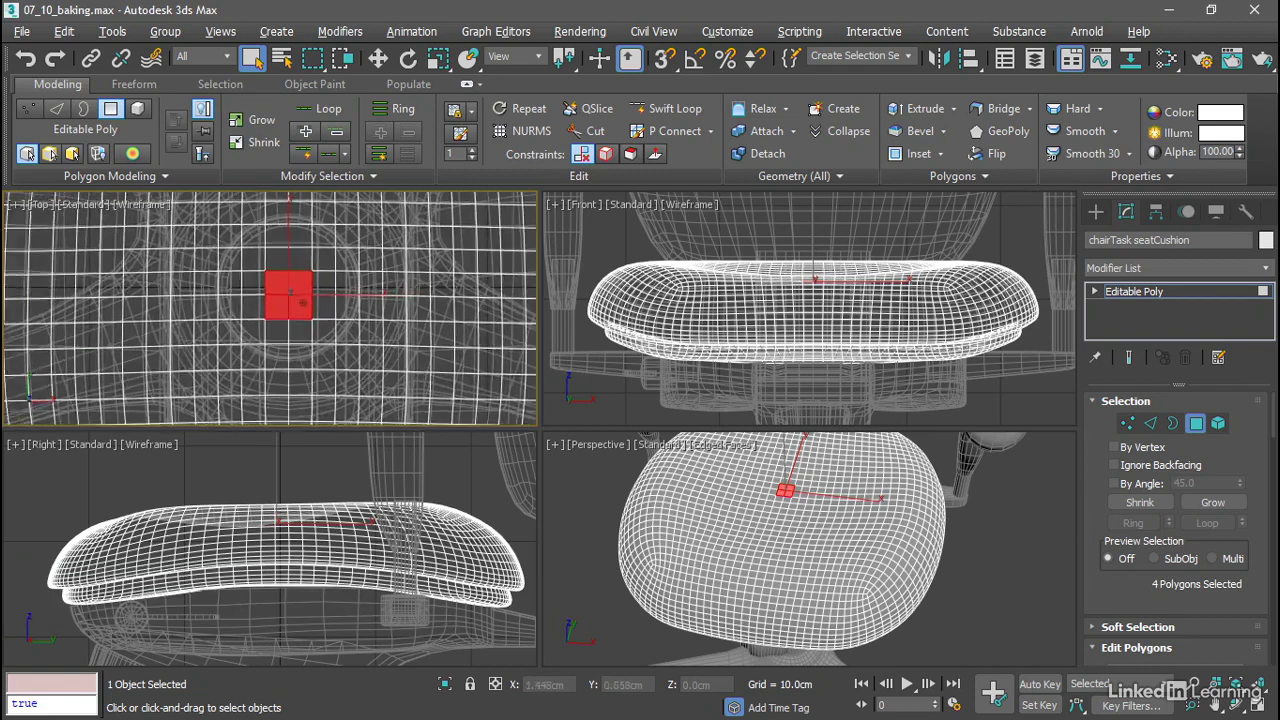
scroll(303, 302, "up", 2)
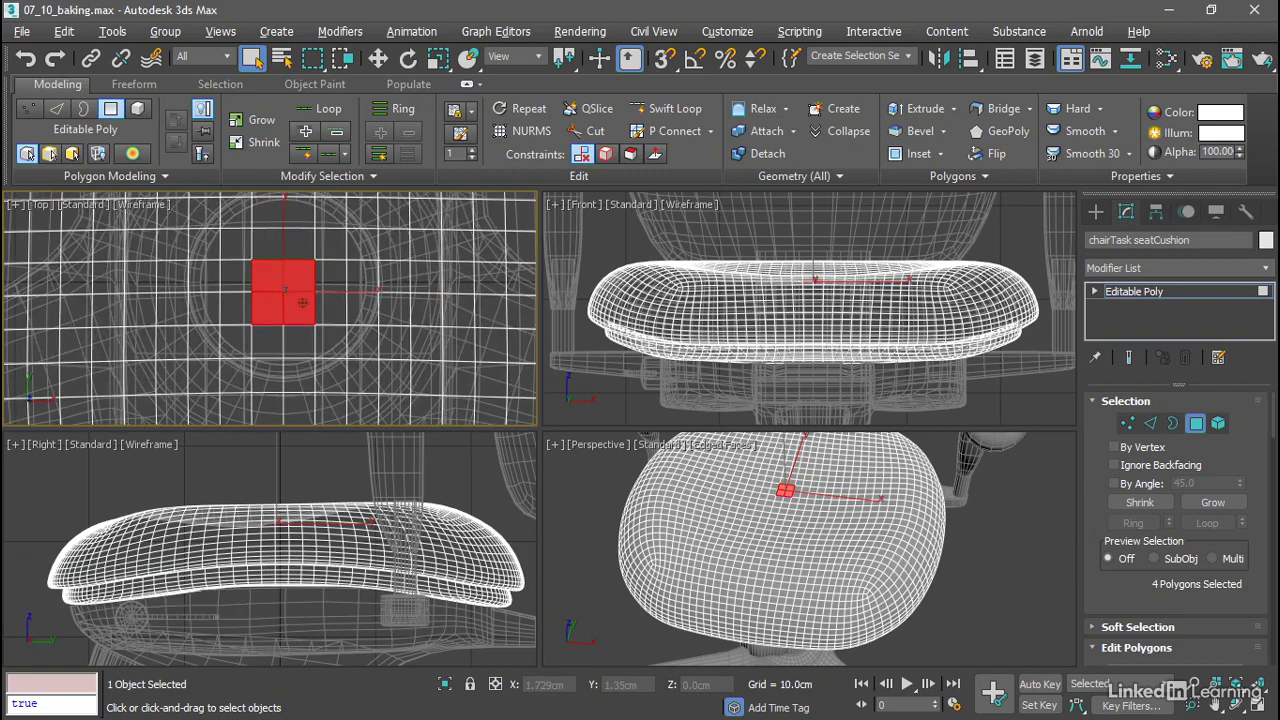
left_click(236, 245, "ctrl")
left_click(269, 245, "ctrl")
left_click(301, 245, "ctrl")
left_click(324, 245, "ctrl")
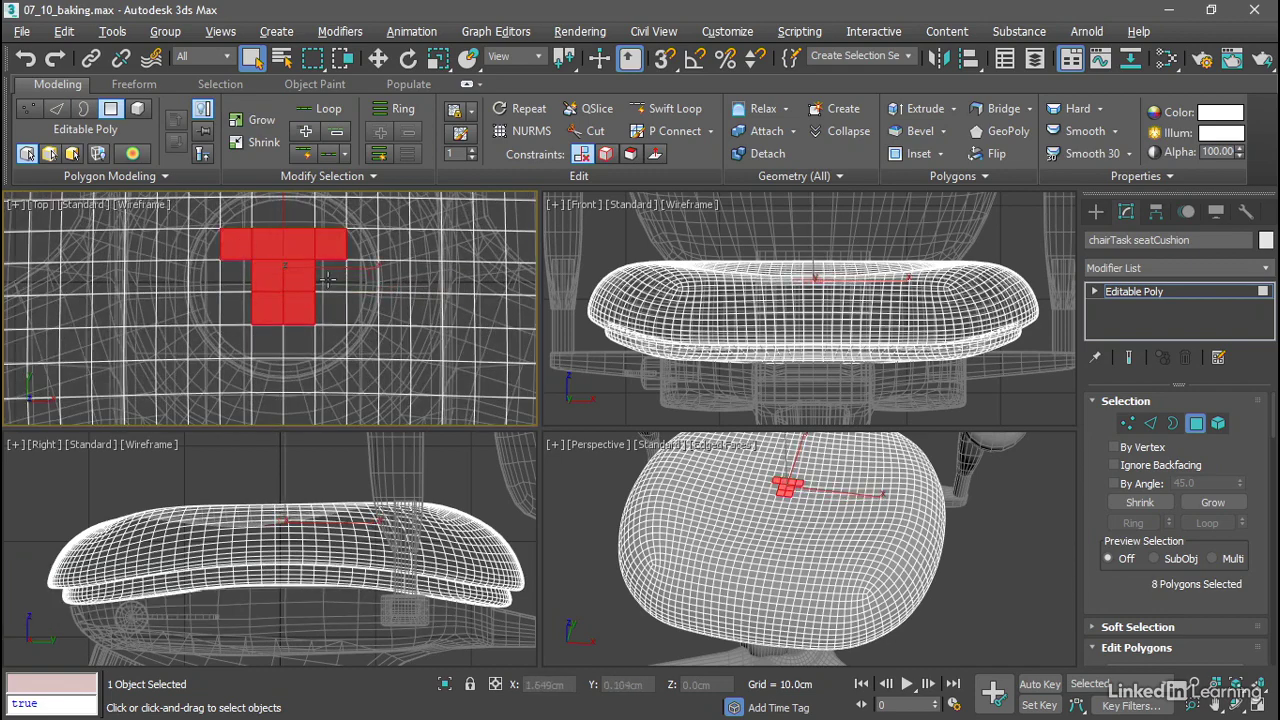
left_click(330, 277, "ctrl")
left_click(331, 309, "ctrl")
left_click(331, 341, "ctrl")
left_click(300, 341, "ctrl")
left_click(268, 341, "ctrl")
left_click(244, 340, "ctrl")
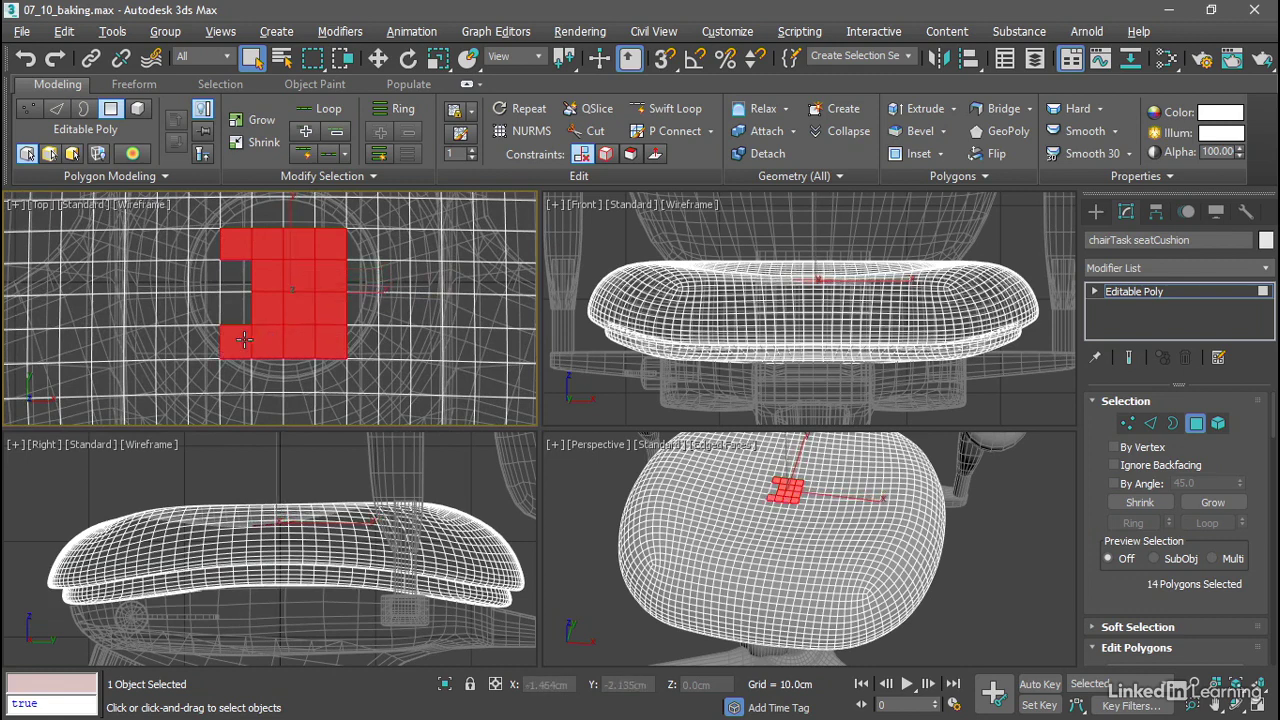
left_click(236, 309, "ctrl")
left_click(236, 276, "ctrl")
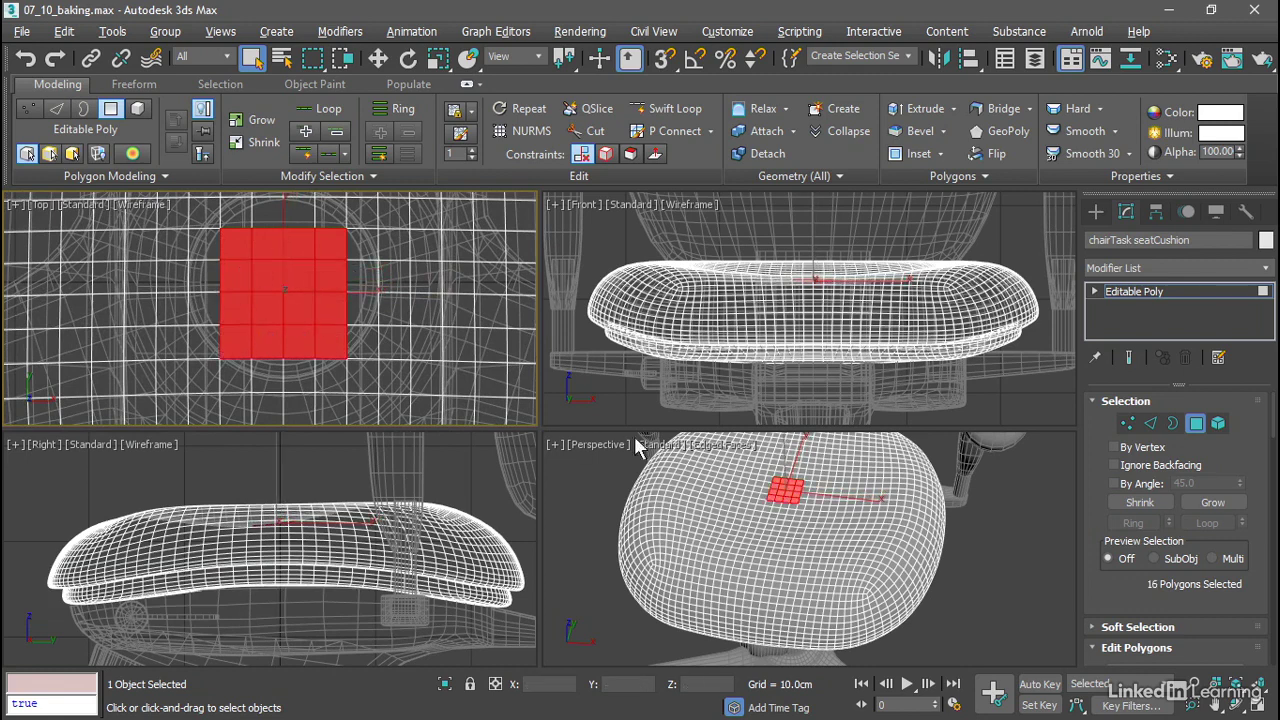
Grow the polygon selection outward over the cushion's top surface until it reaches the corner poles.
middle_click_drag(829, 512, 815, 563)
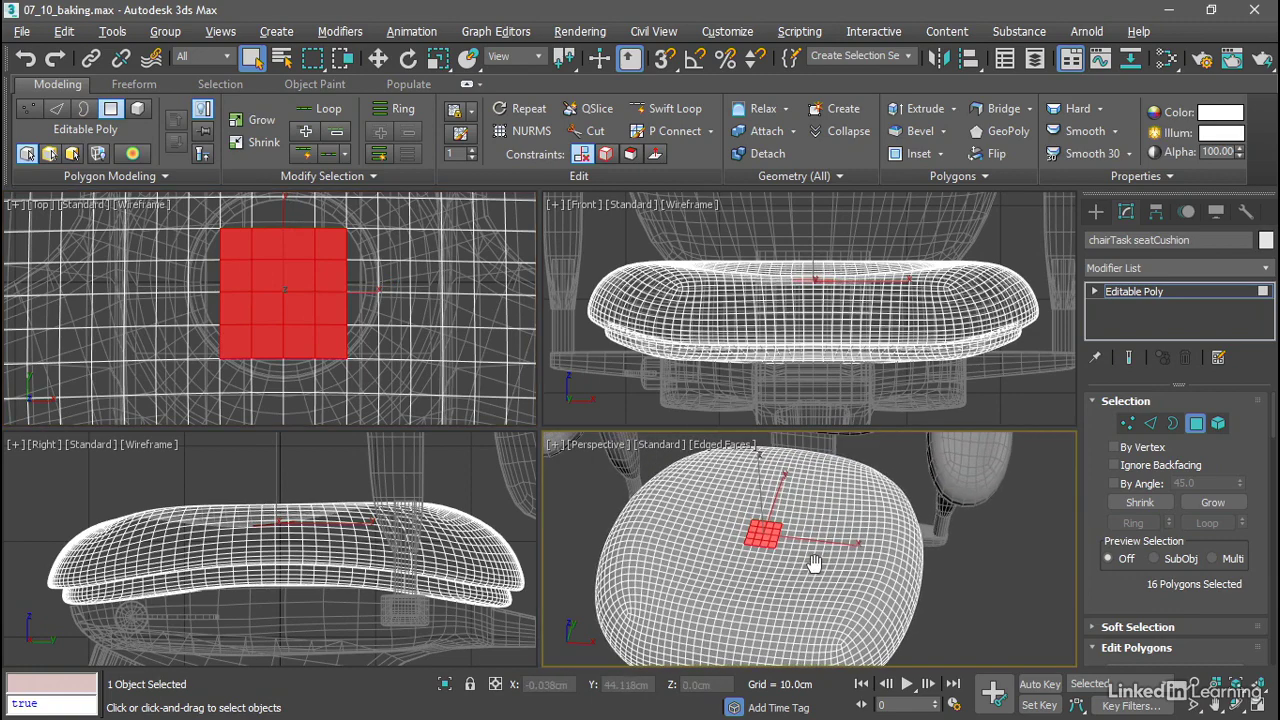
left_click(257, 121)
left_click(257, 121)
left_click(257, 121)
left_click(257, 121)
left_click(257, 121)
left_click(257, 121)
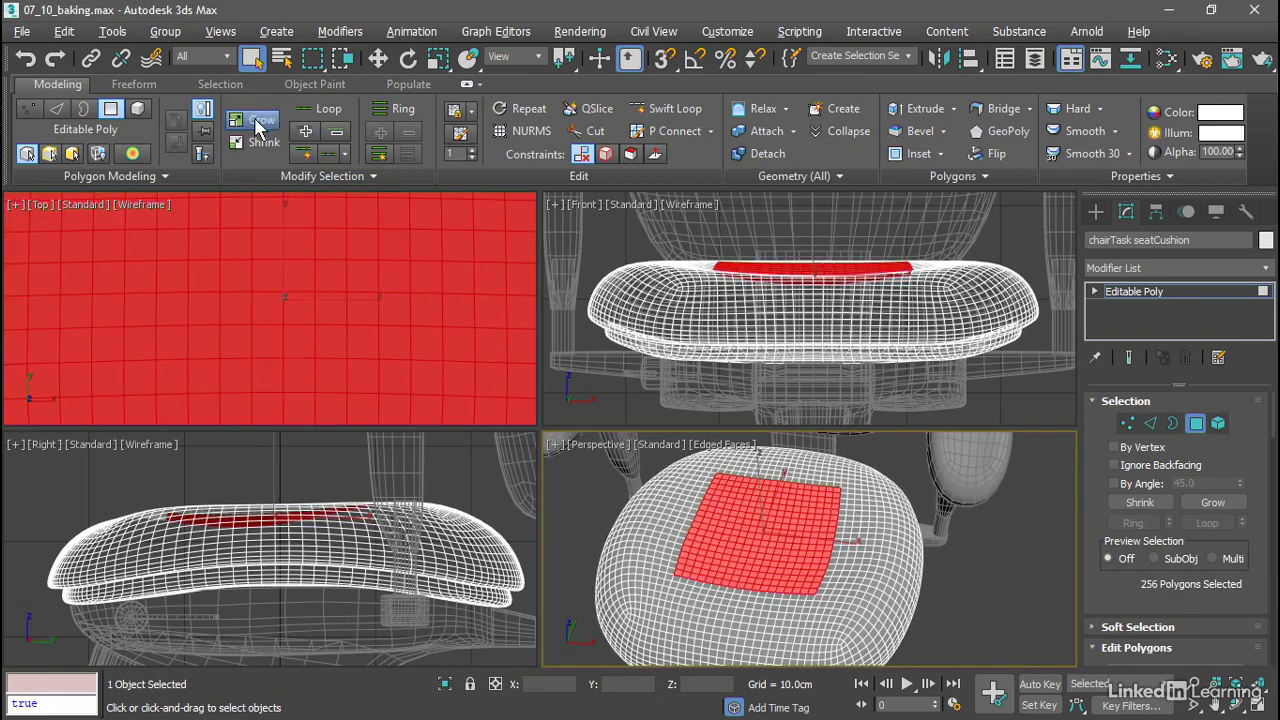
left_click(257, 121)
left_click(257, 121)
left_click(257, 121)
left_click(257, 121)
left_click(257, 121)
left_click(257, 121)
left_click(257, 121)
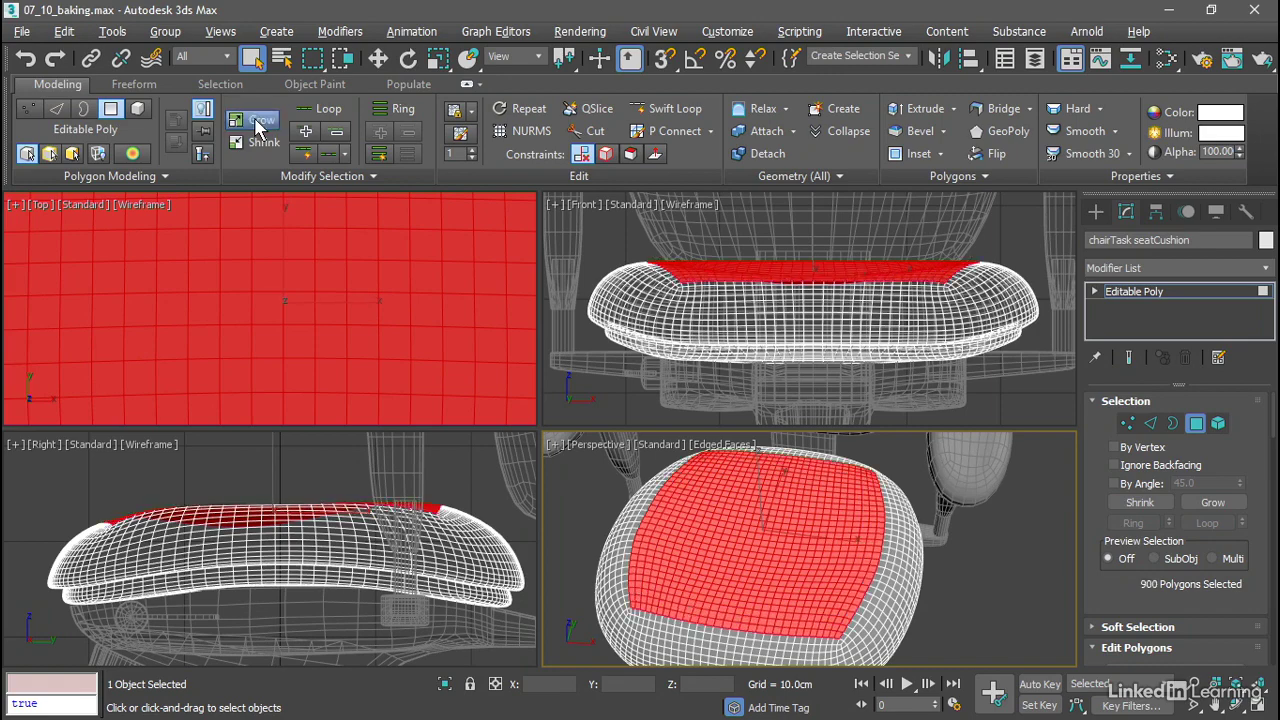
left_click(257, 121)
Grow the polygon selection from the cushion's top down its sides to the lower edge of the upper part.
scroll(660, 590, "up", 5)
middle_click_drag(654, 592, 742, 505)
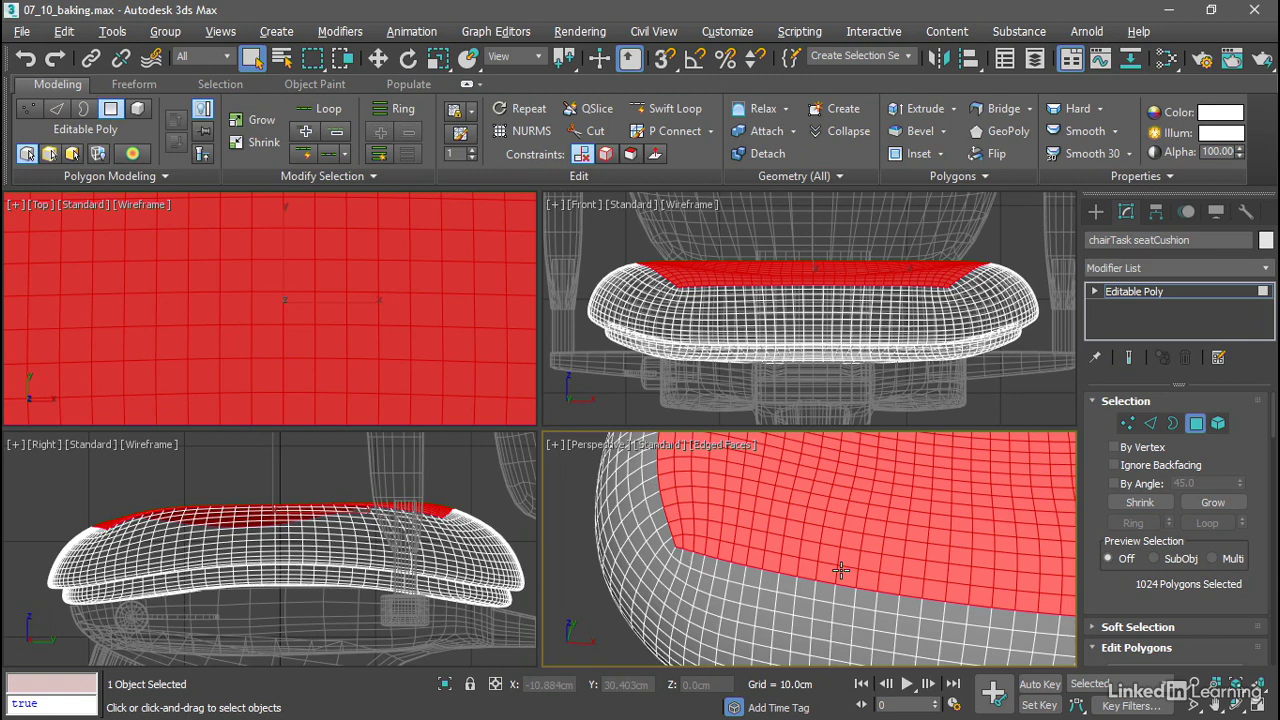
left_click(263, 126)
left_click(263, 126)
left_click(263, 126)
left_click(263, 126)
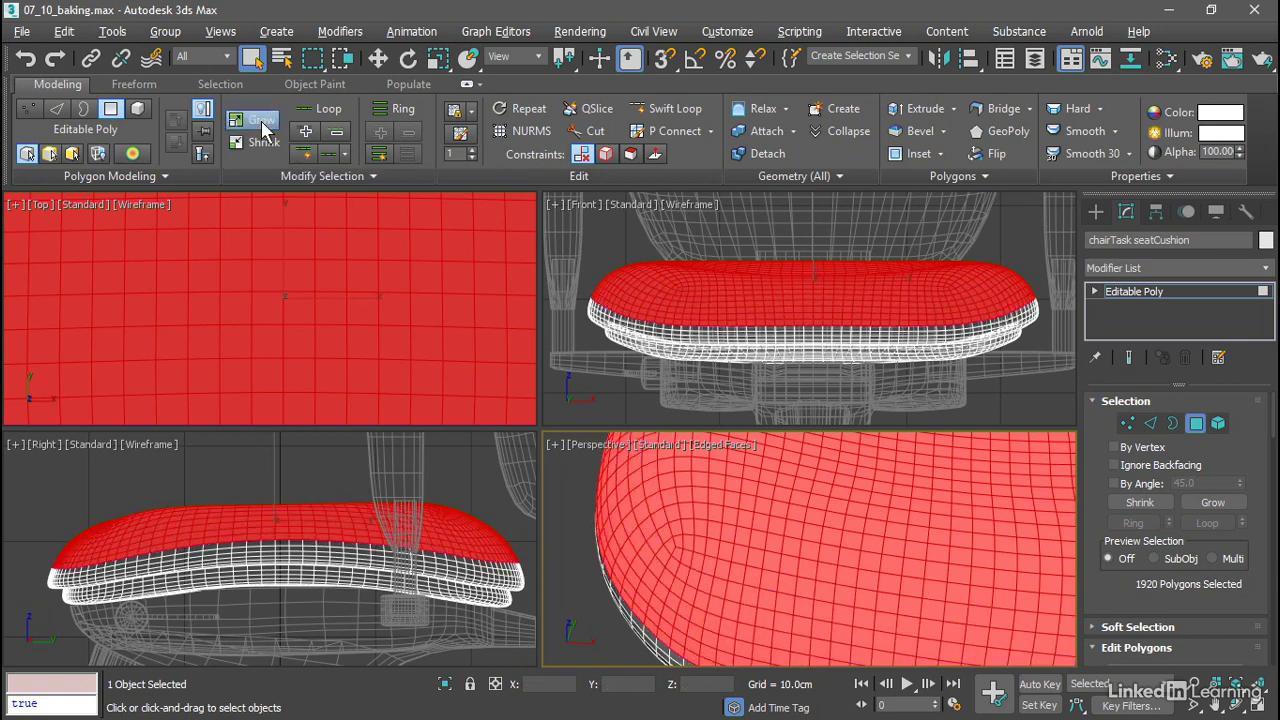
left_click(263, 126)
left_click(263, 126)
left_click(263, 126)
left_click(263, 126)
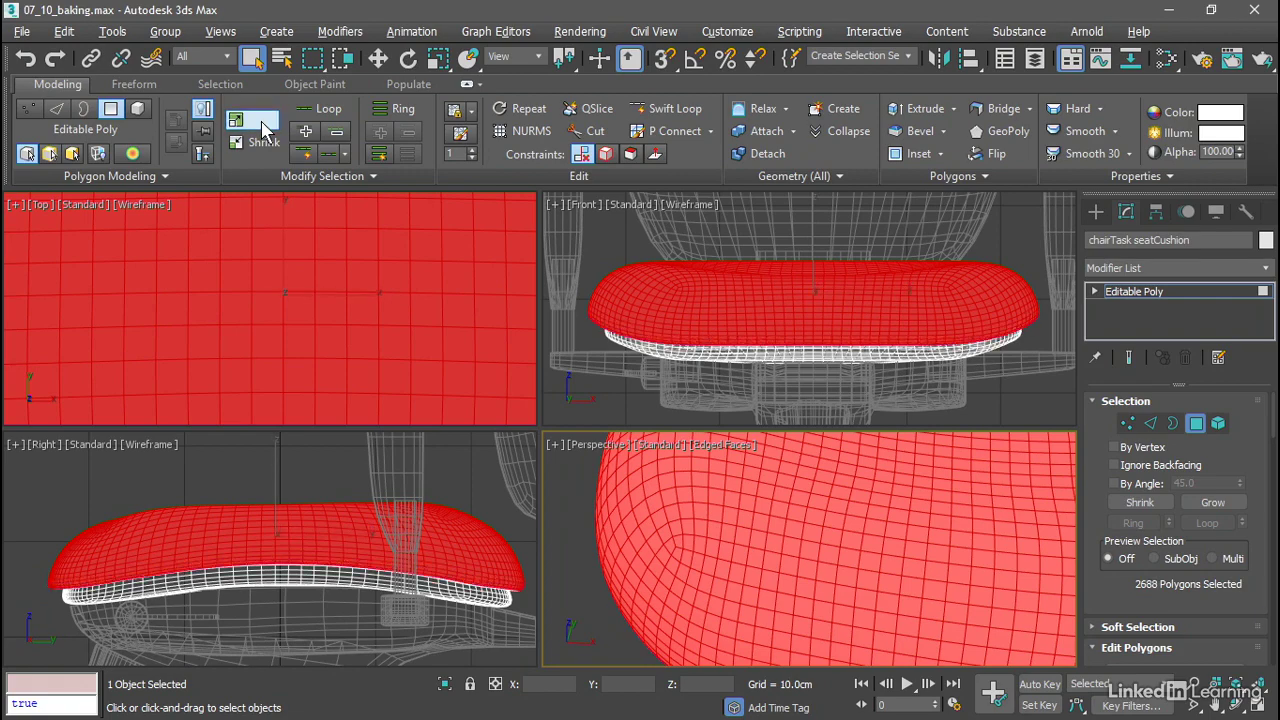
left_click(263, 126)
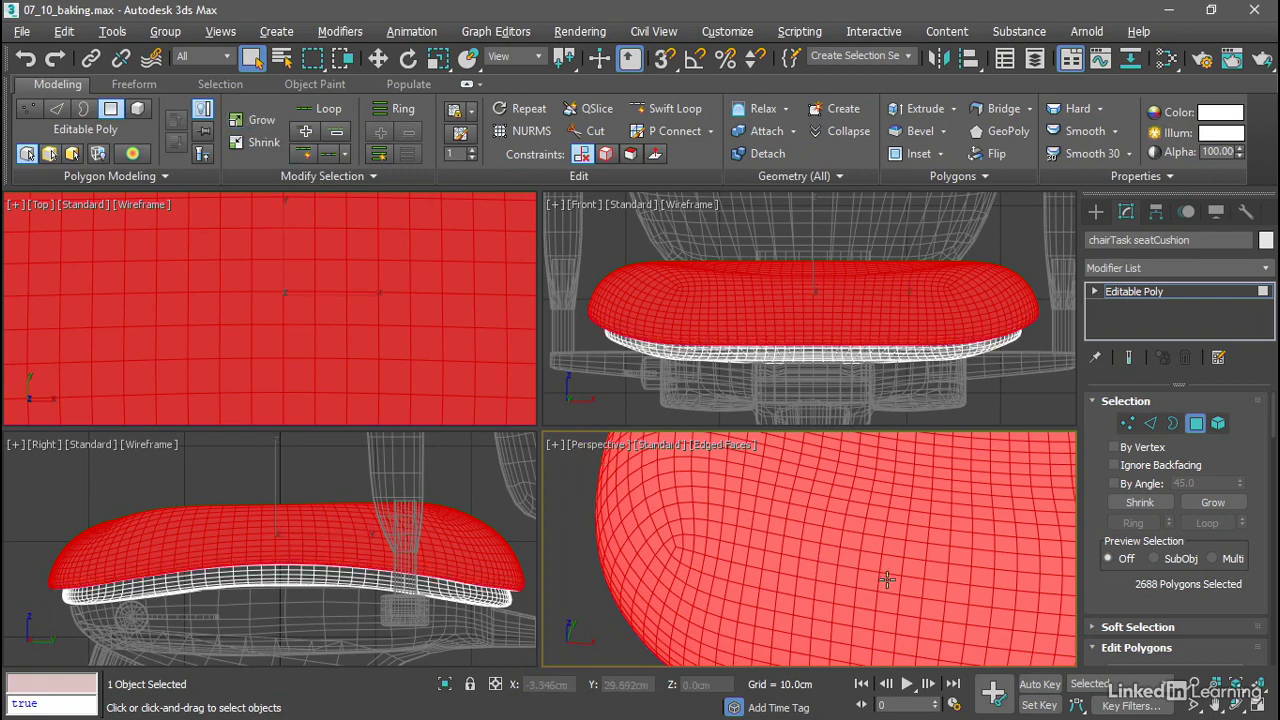
Extend the selection ring by ring into the groove beneath the cushion, shrinking it by one ring to end at the seam.
middle_click_drag(888, 578, 812, 563, "alt")
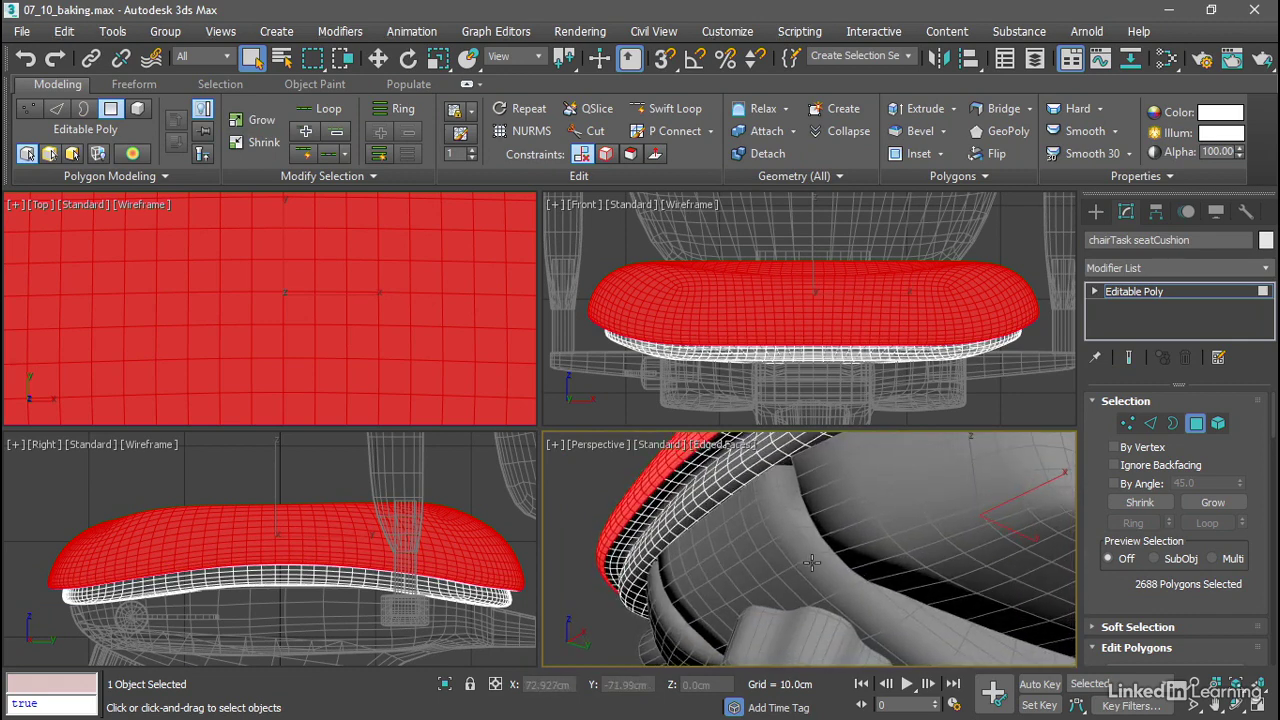
left_click(268, 124)
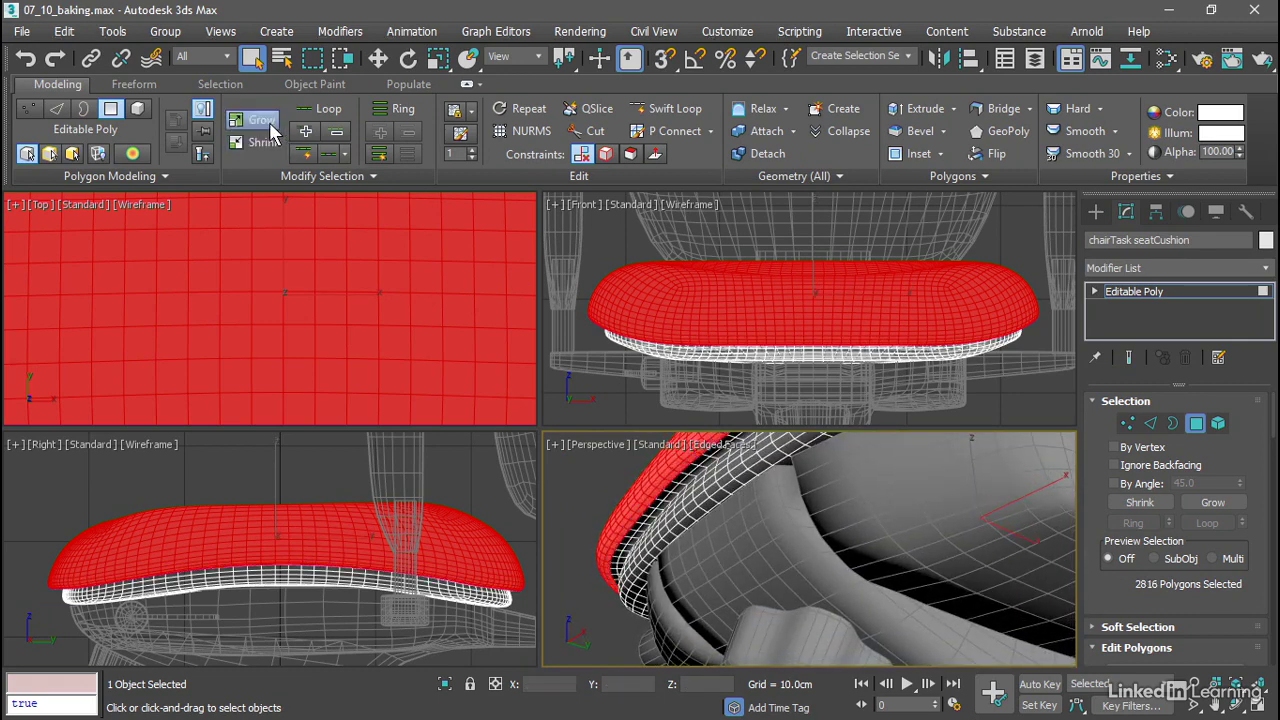
left_click(268, 128)
left_click(268, 128)
middle_click_drag(663, 523, 718, 540, "alt")
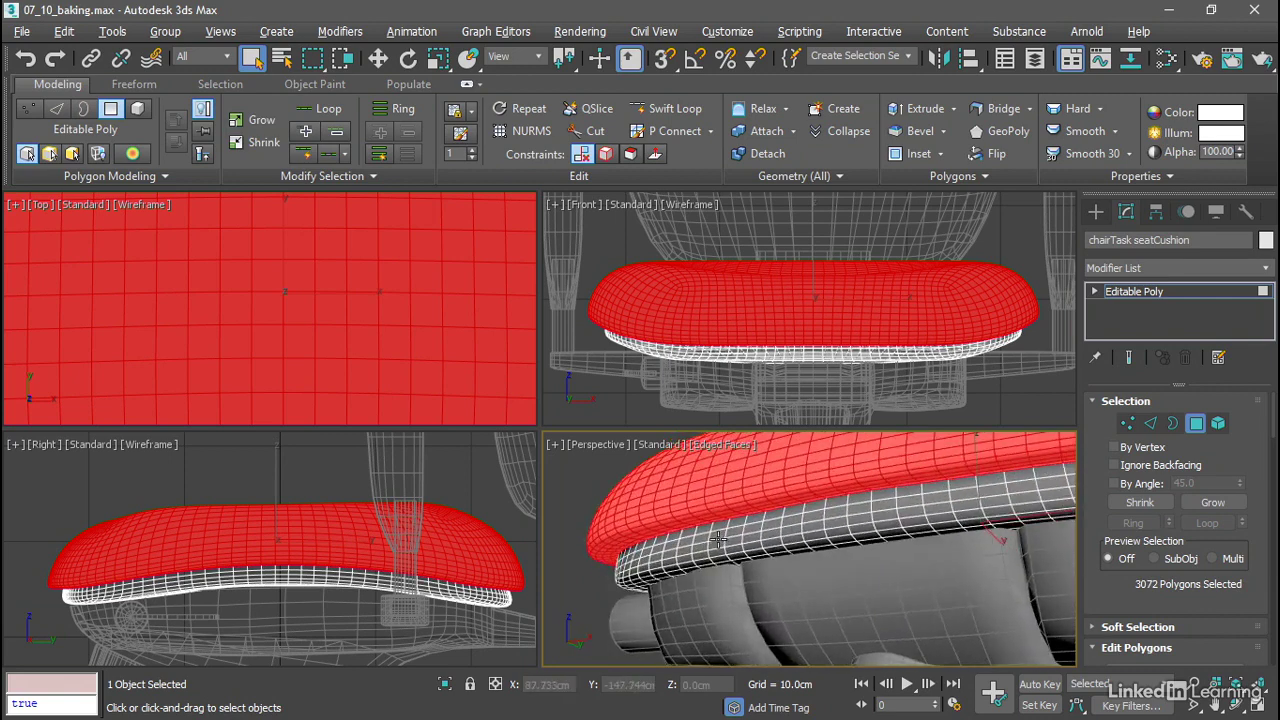
scroll(718, 540, "up", 5)
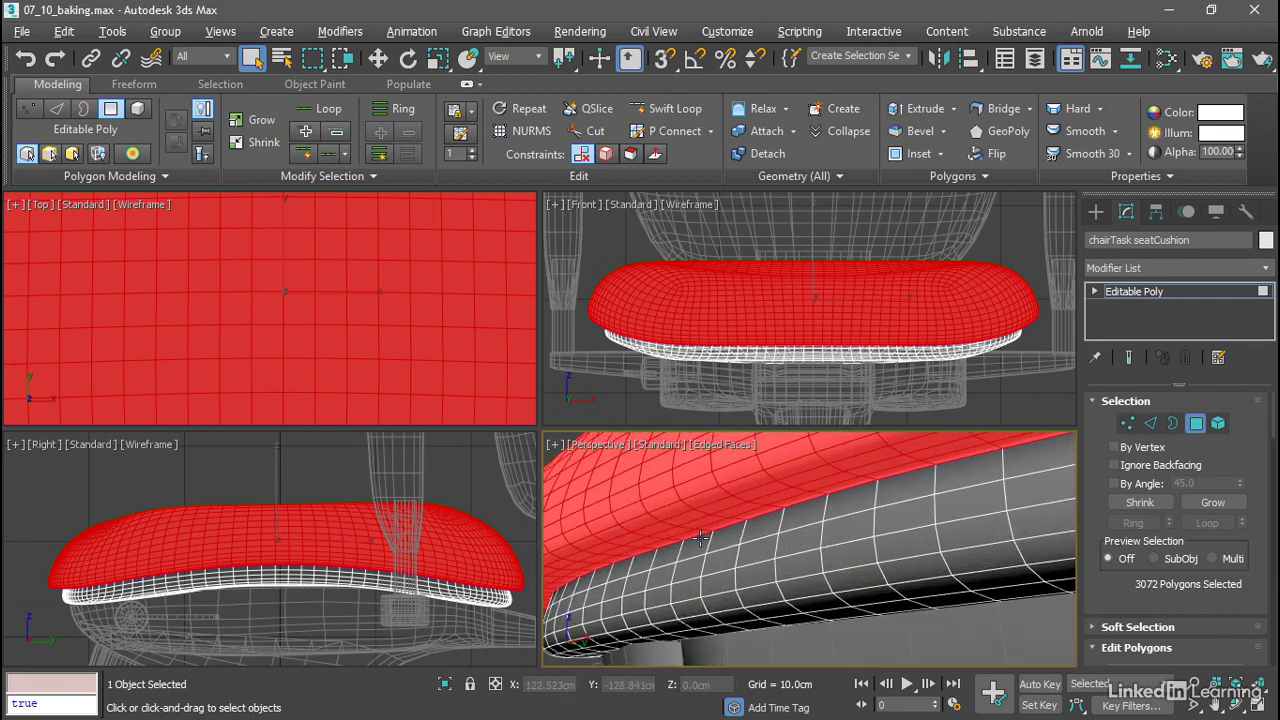
left_click(262, 121)
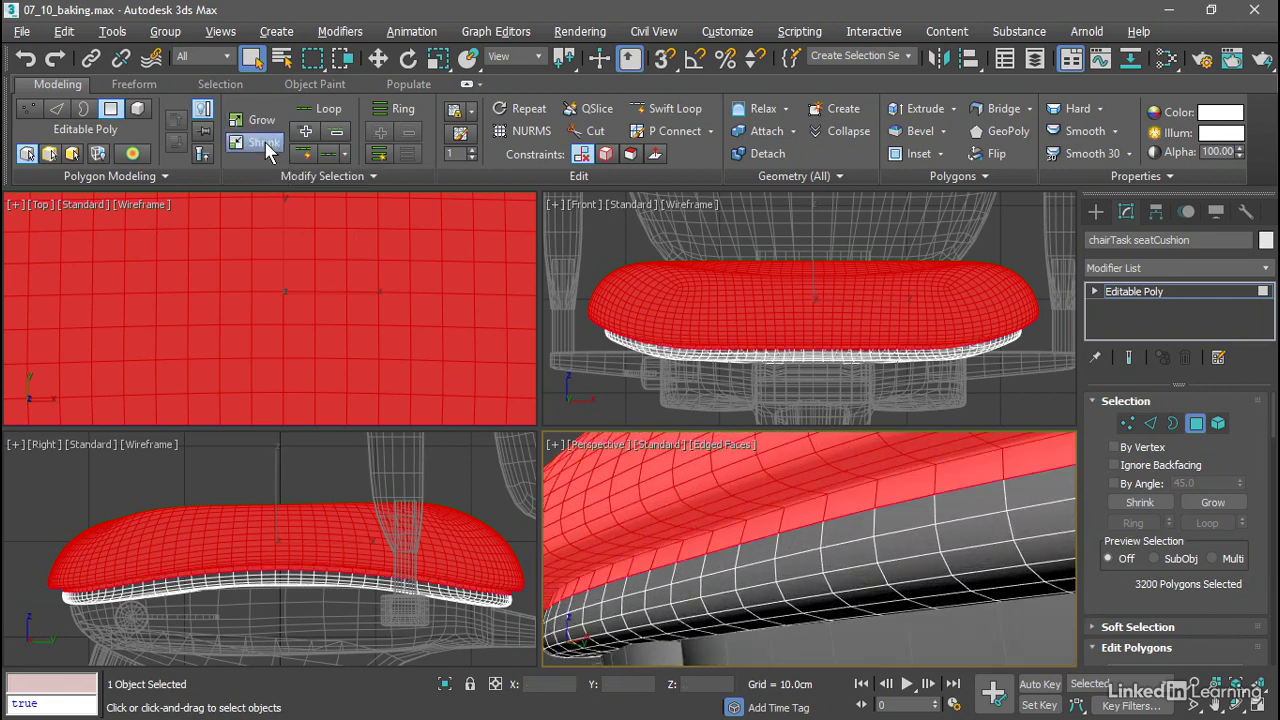
left_click(265, 141)
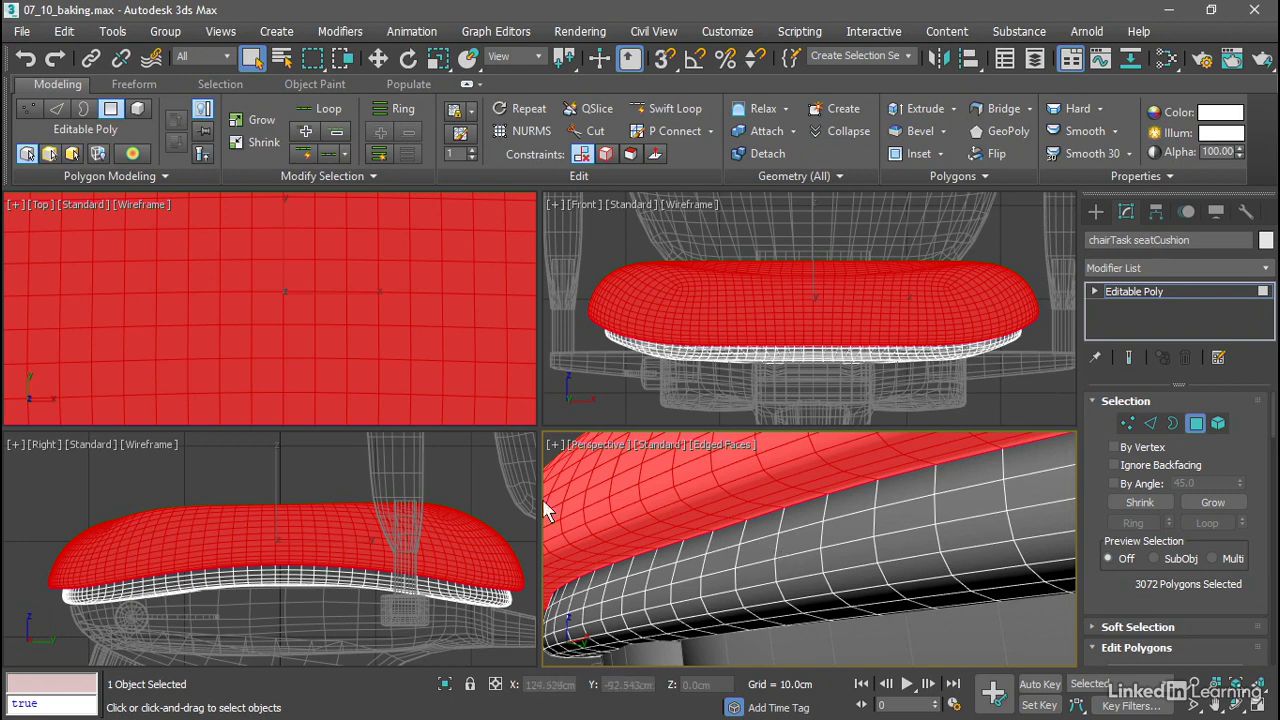
Invert the polygon selection so it covers the cushion's lower section below the seam.
left_click(64, 32)
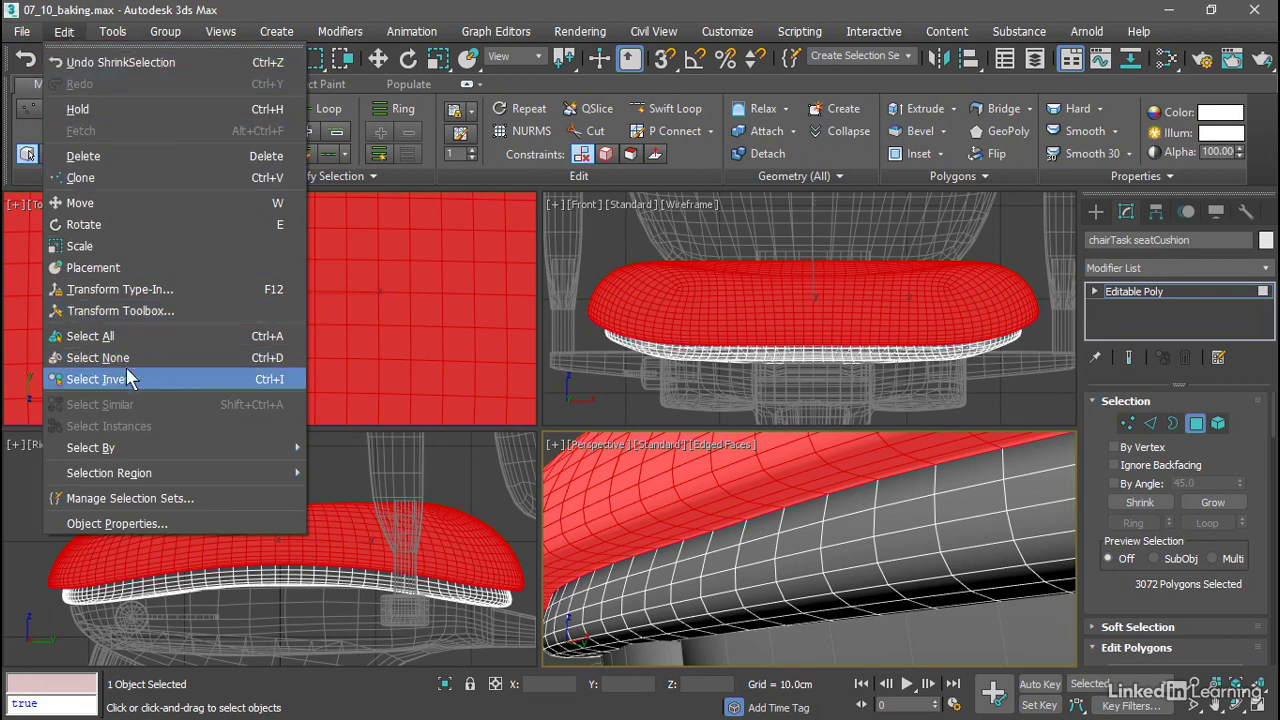
left_click(188, 380)
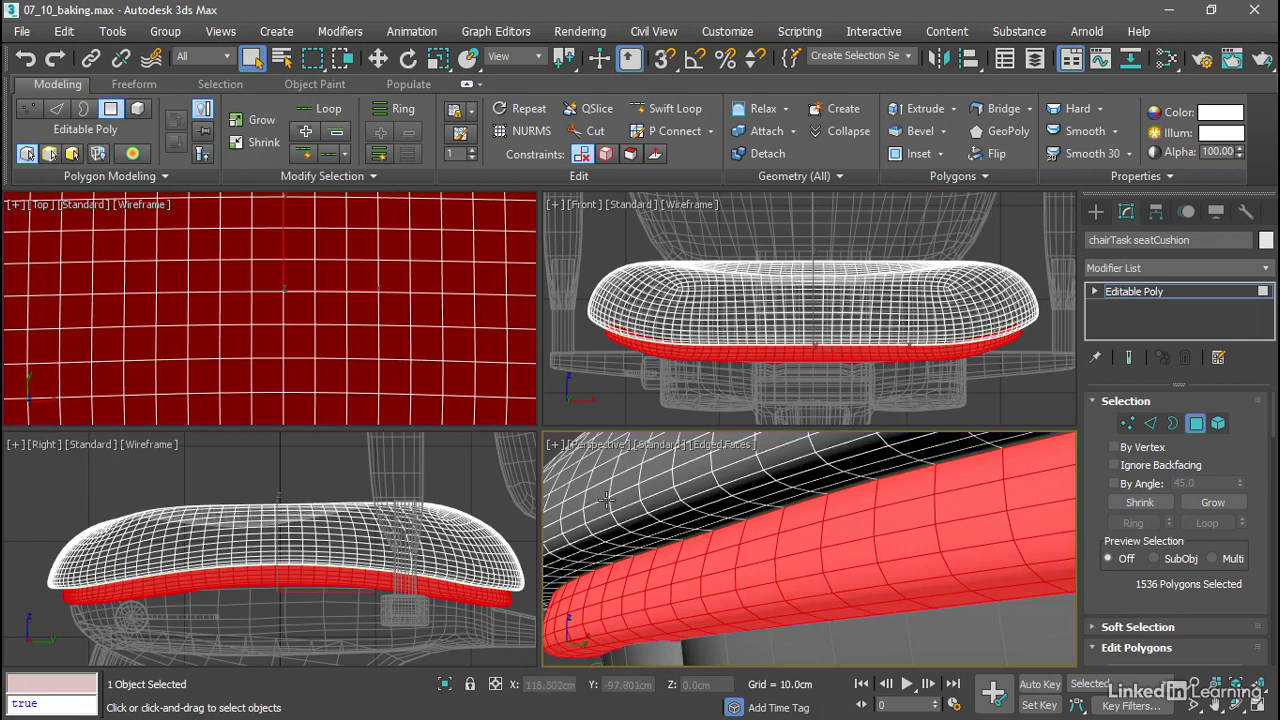
Detach the selected lower polygons as a separate object named "chairTask seatBase" and leave polygon sub-object level.
left_click(770, 155)
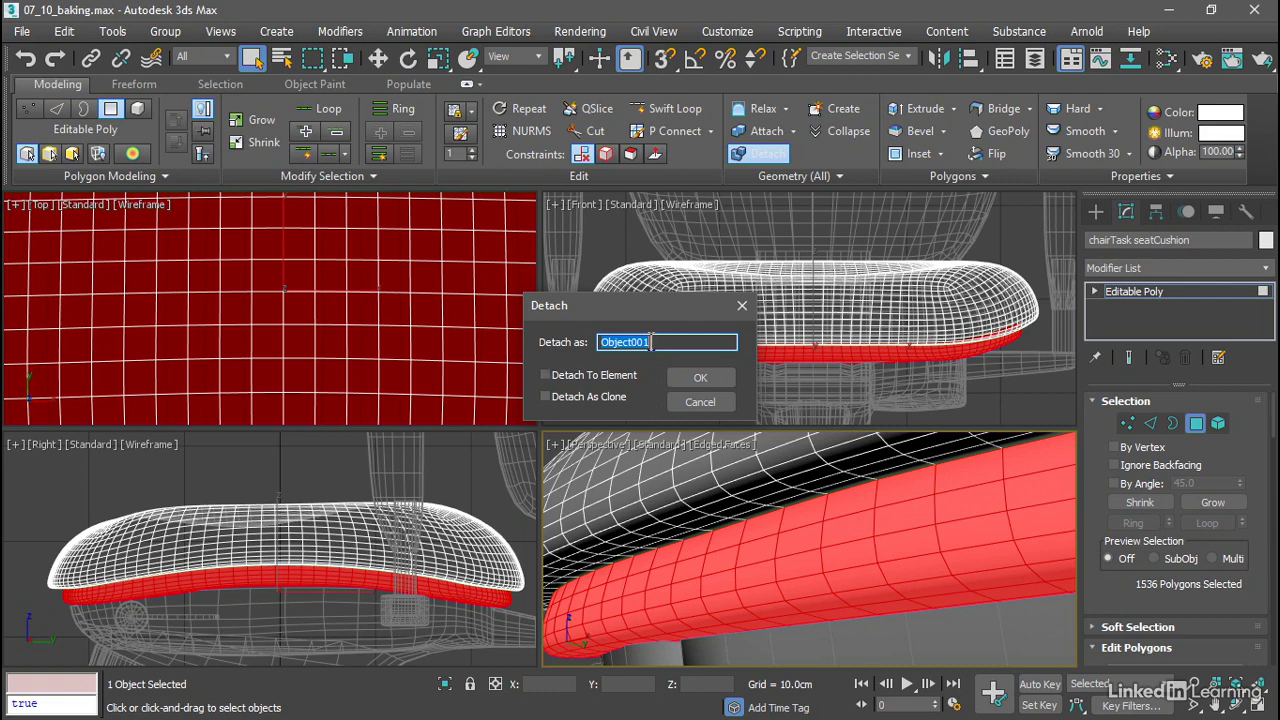
key("BackSpace")
type("chairTask seatBase")
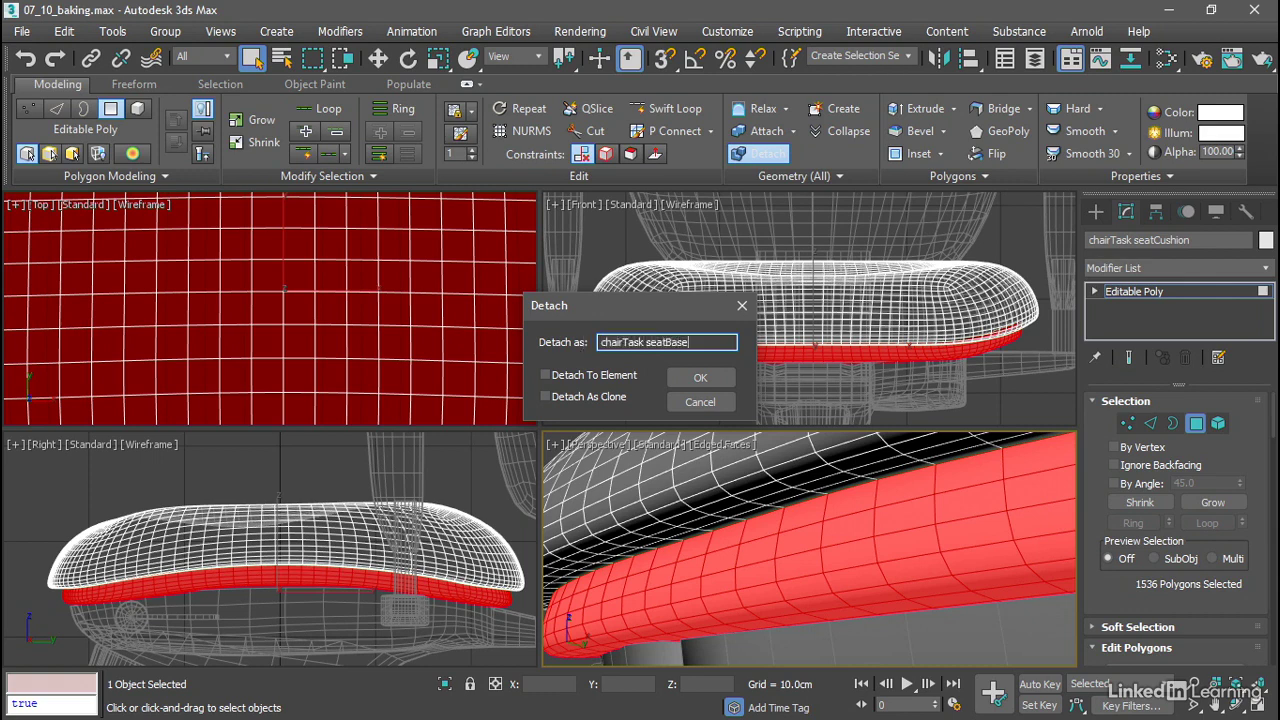
left_click(680, 375)
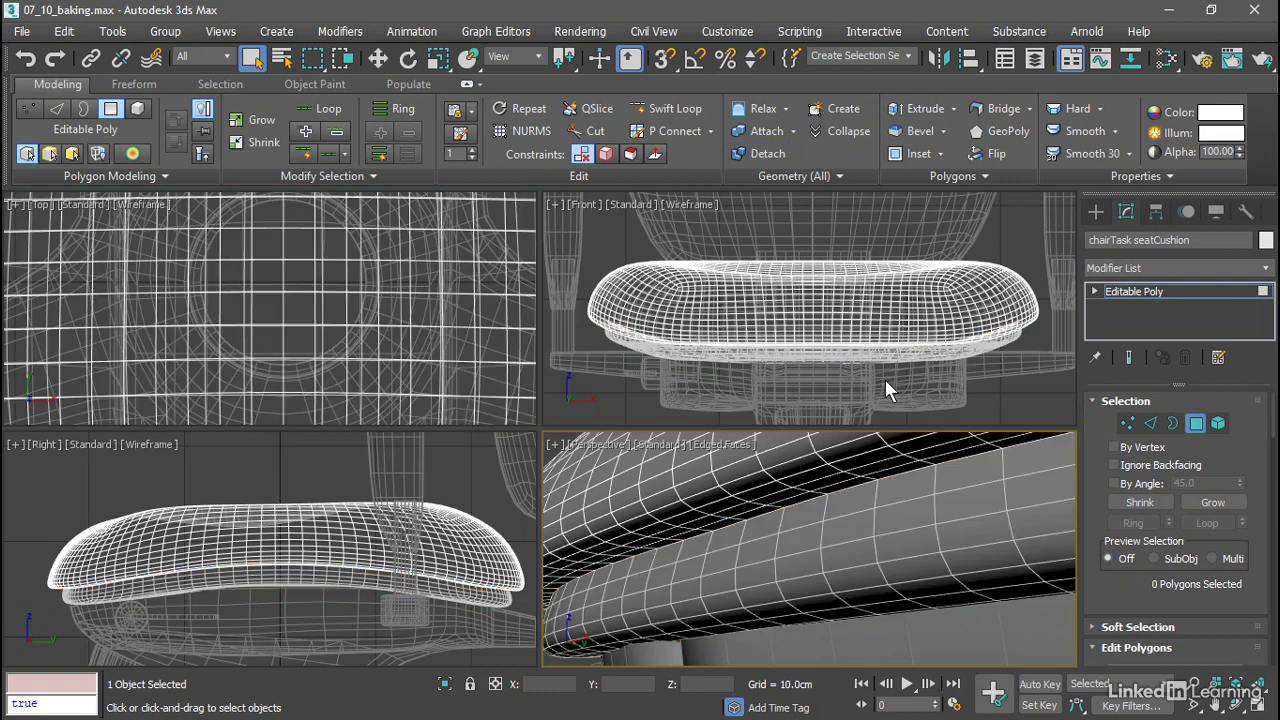
left_click(1196, 423)
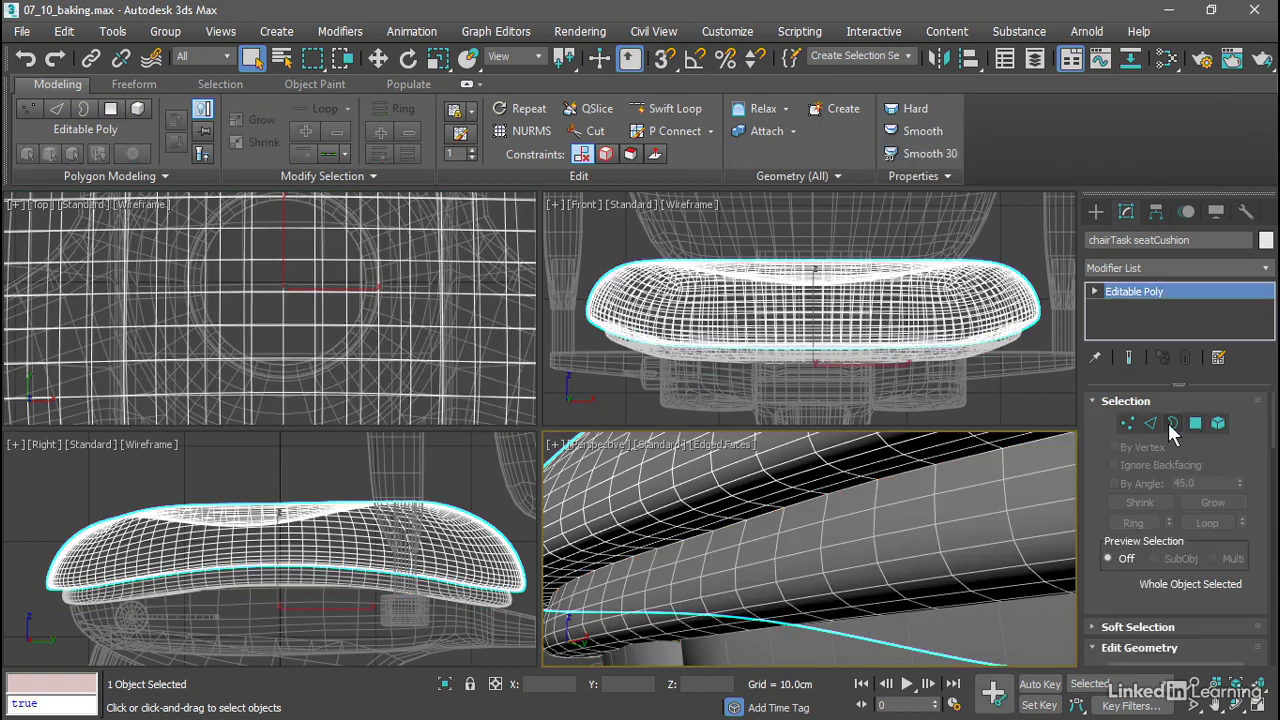
Select the detached seat base and frame it in a maximized Perspective view.
left_click(812, 545)
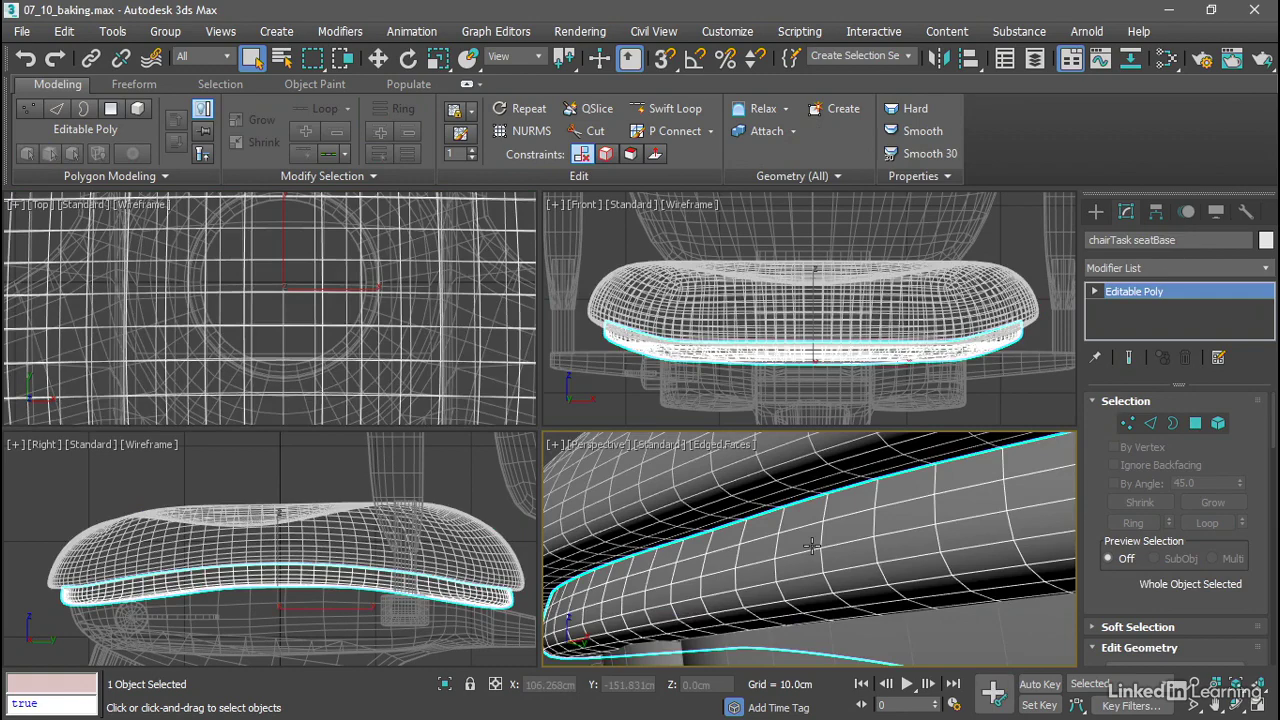
key("alt+w")
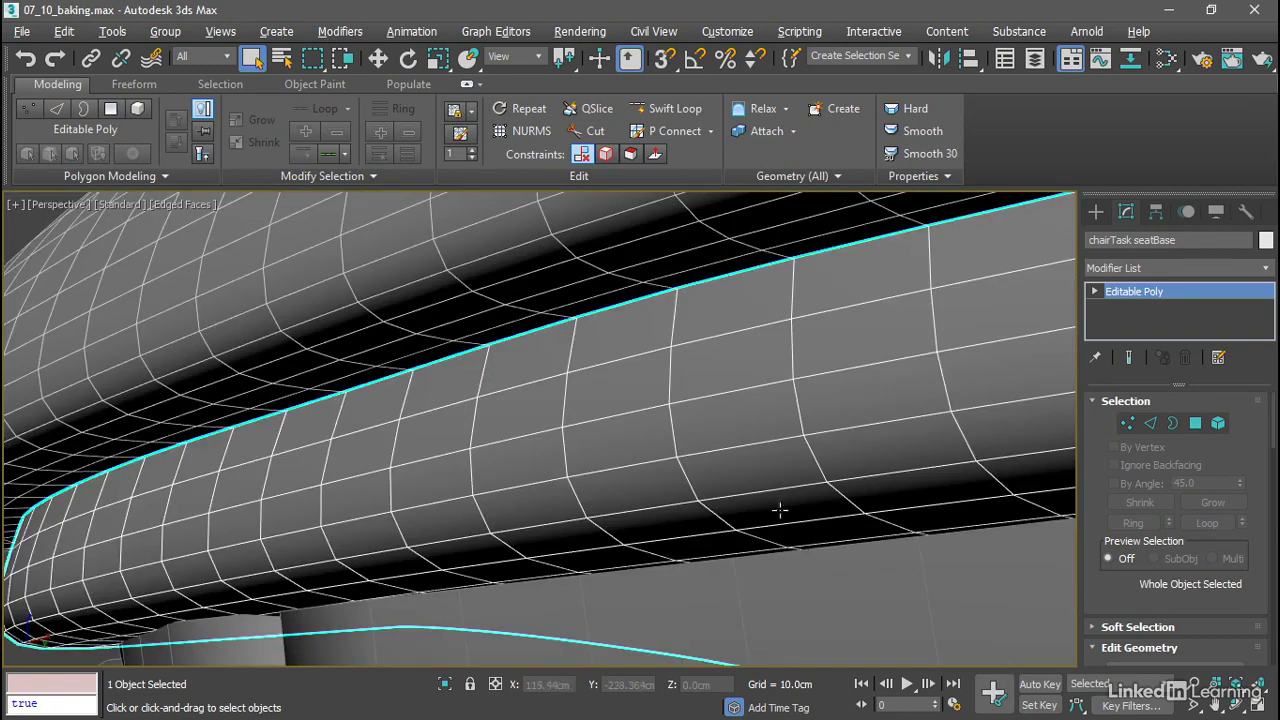
key("z")
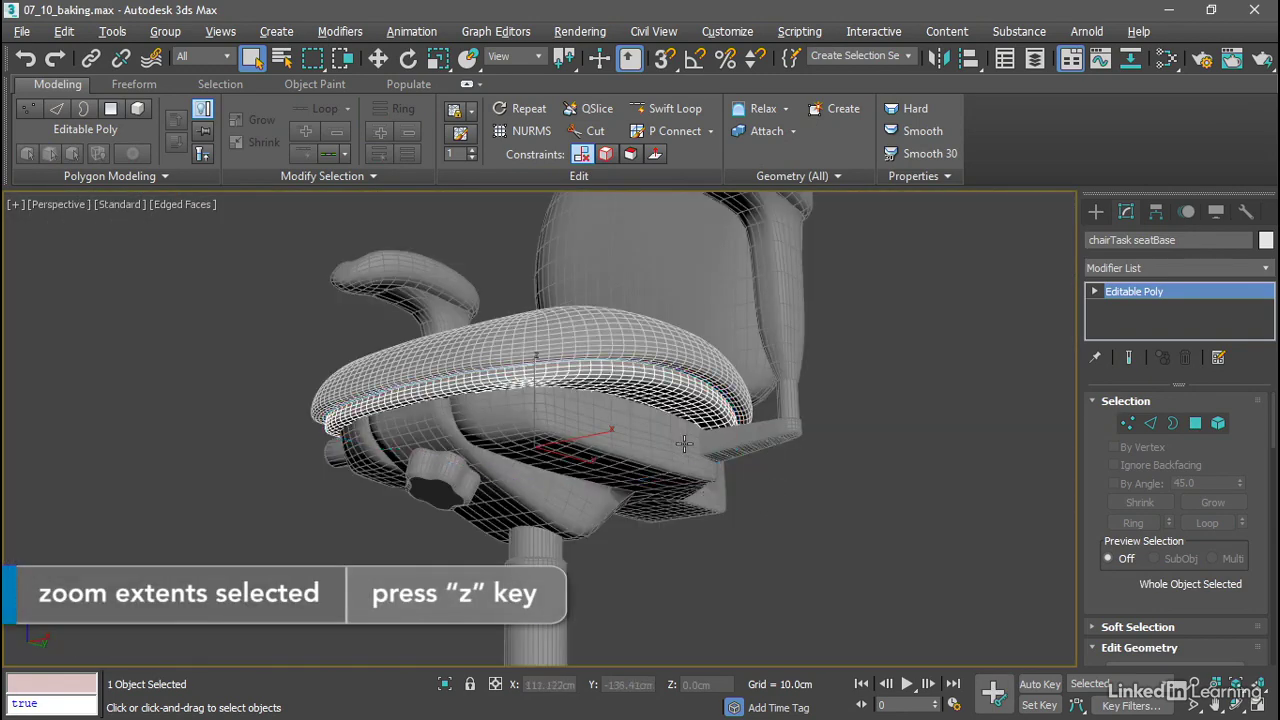
middle_click_drag(685, 444, 818, 520, "alt")
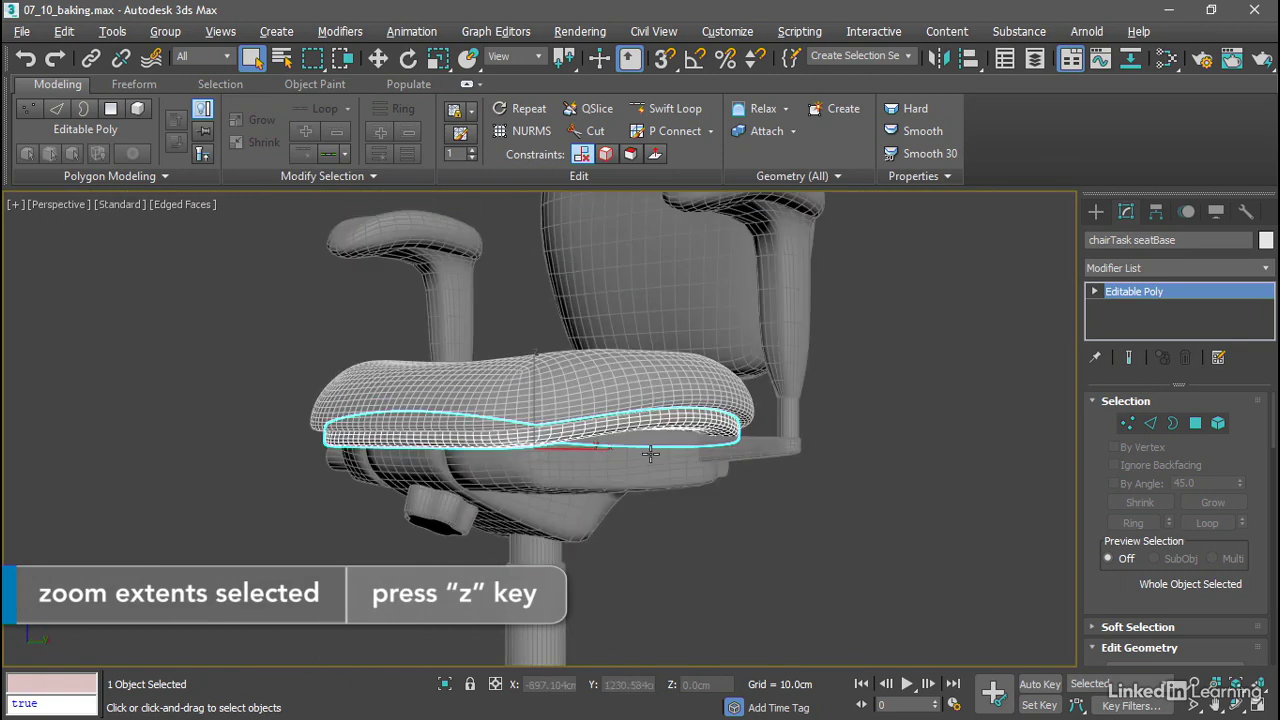
Check the seat cushion and seat base as separate objects by selecting each in turn, and leave nothing selected.
left_click(818, 520)
left_click(652, 372)
left_click(821, 513)
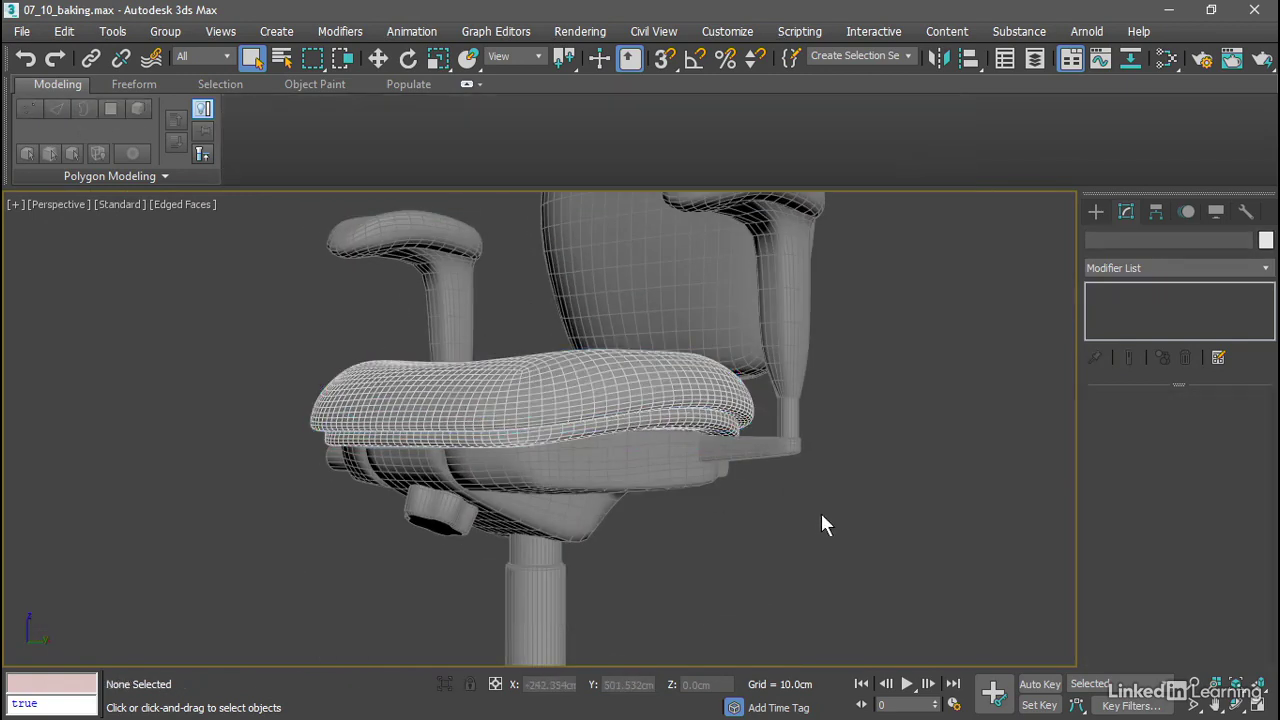
left_click(713, 441)
mouse_move(764, 514)
middle_mouse_down("alt")
mouse_move(786, 546)
mouse_move(737, 486)
mouse_move(751, 527)
middle_mouse_up("alt")
left_click(795, 531)
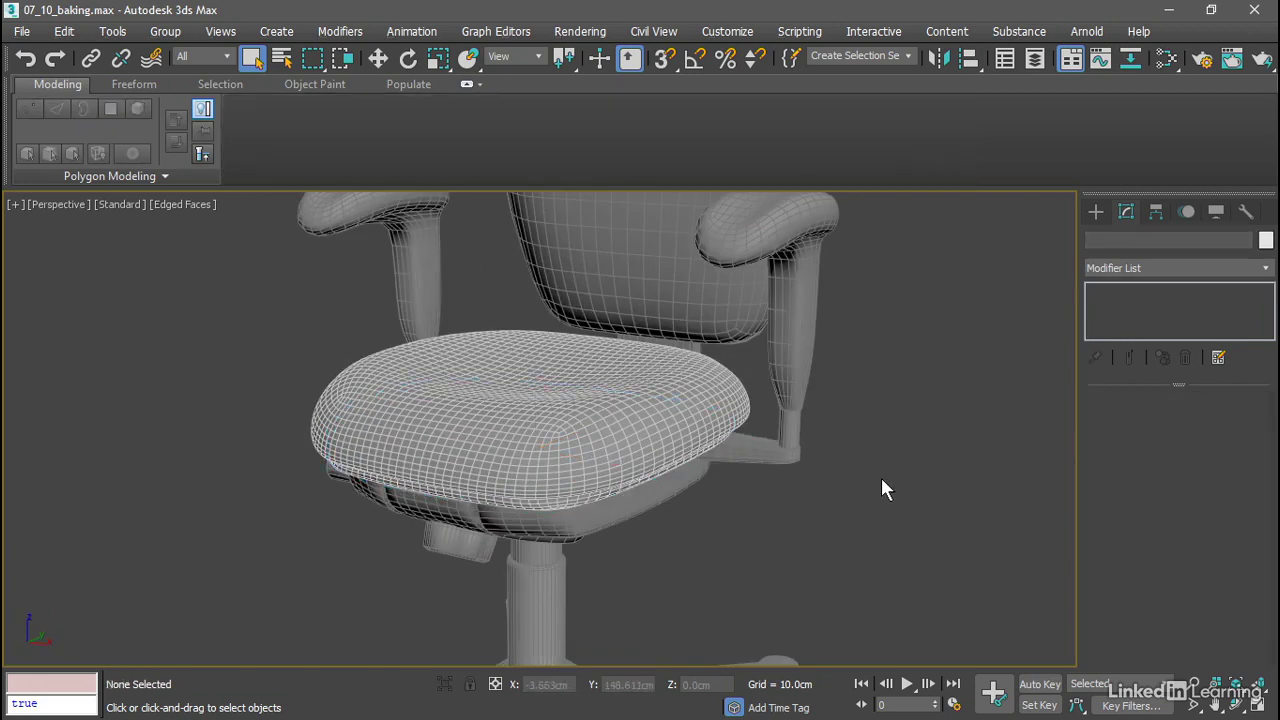